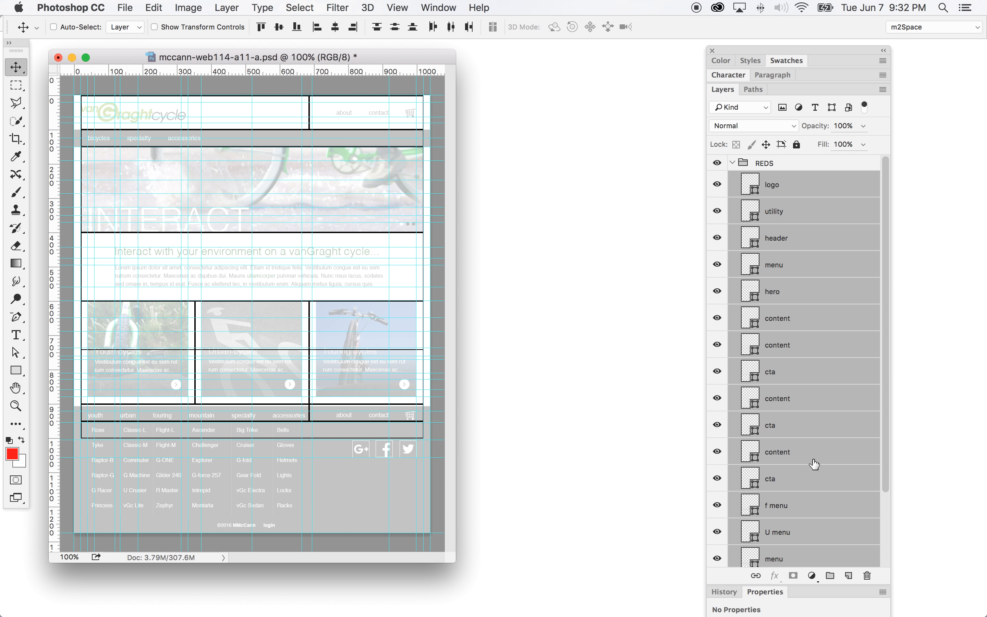
# Step: Move all selected outline layers, from logo through the last menu, into the "lines" group inside REDS
pyautogui.scroll(-5, 817, 491)
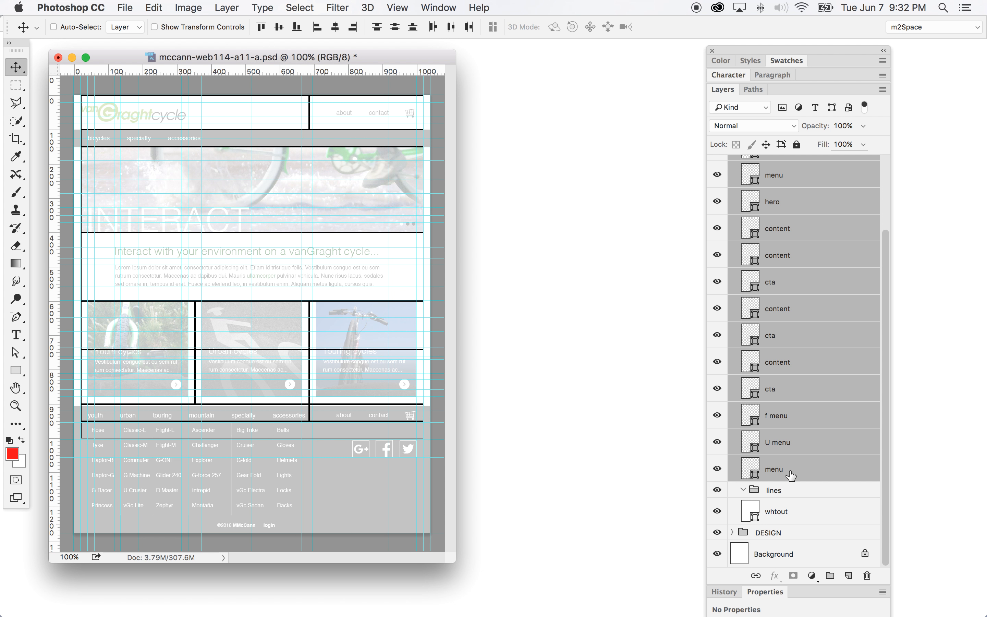
pyautogui.moveTo(788, 470); pyautogui.dragTo(776, 492)
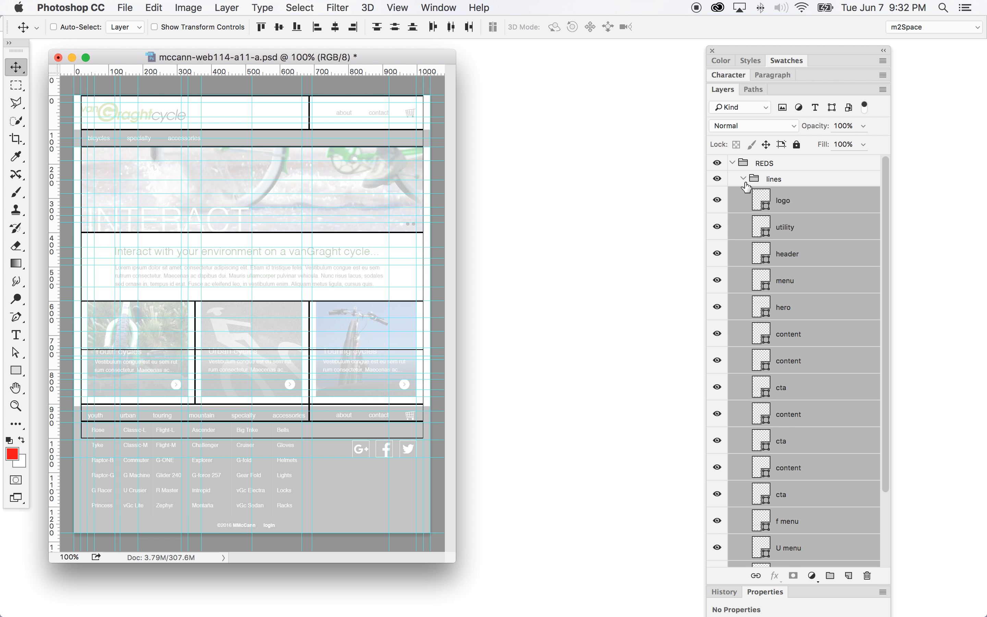
pyautogui.click(743, 181)
pyautogui.click(744, 180)
pyautogui.click(743, 180)
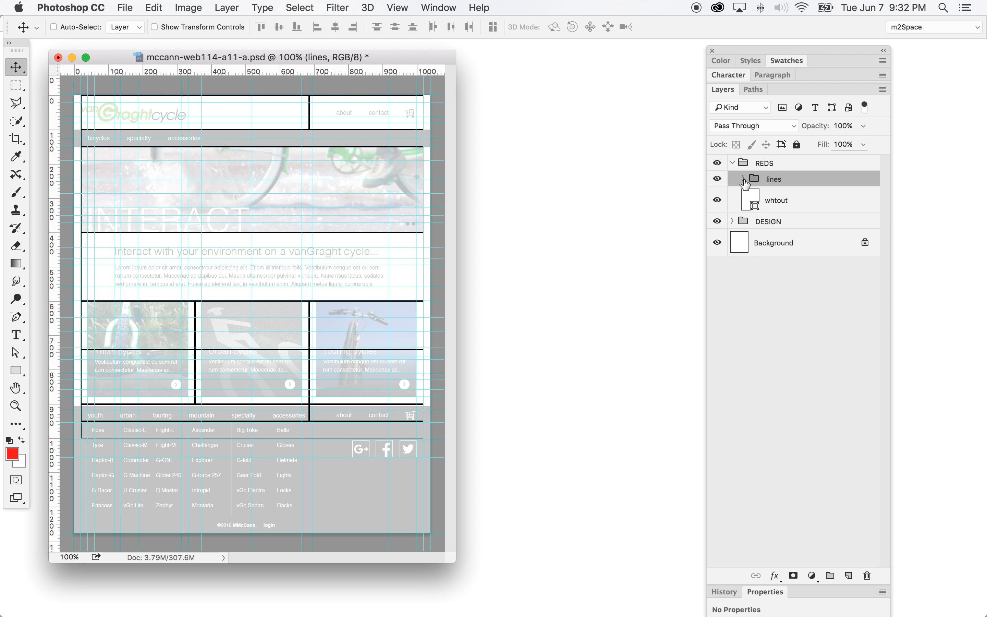
pyautogui.click(744, 179)
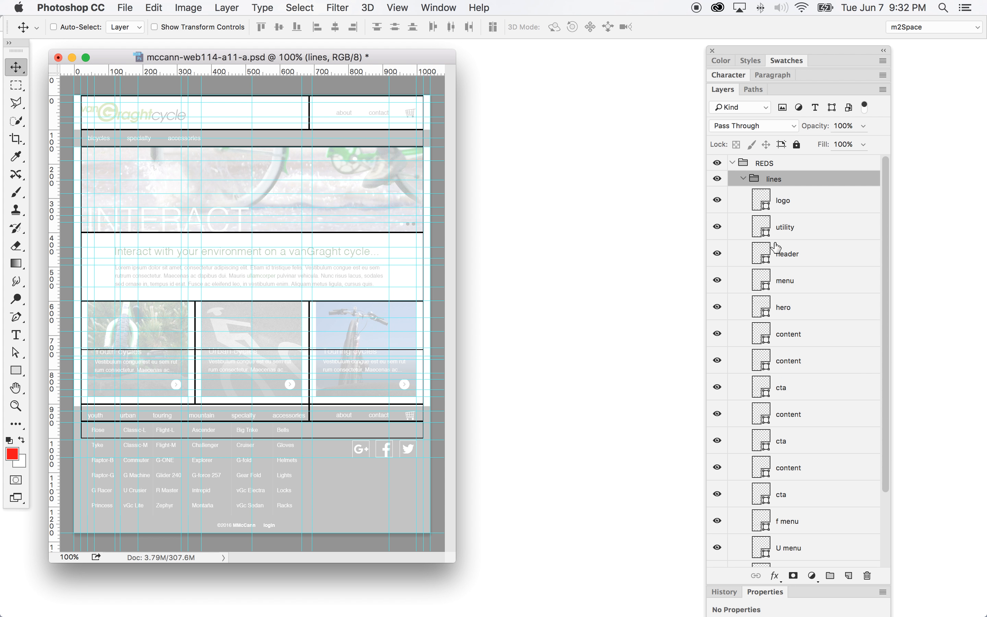
# Step: Change the stroke colour of every outline shape in the "lines" group, from logo through menu, to red
pyautogui.click(809, 202)
pyautogui.scroll(-4, 850, 356)
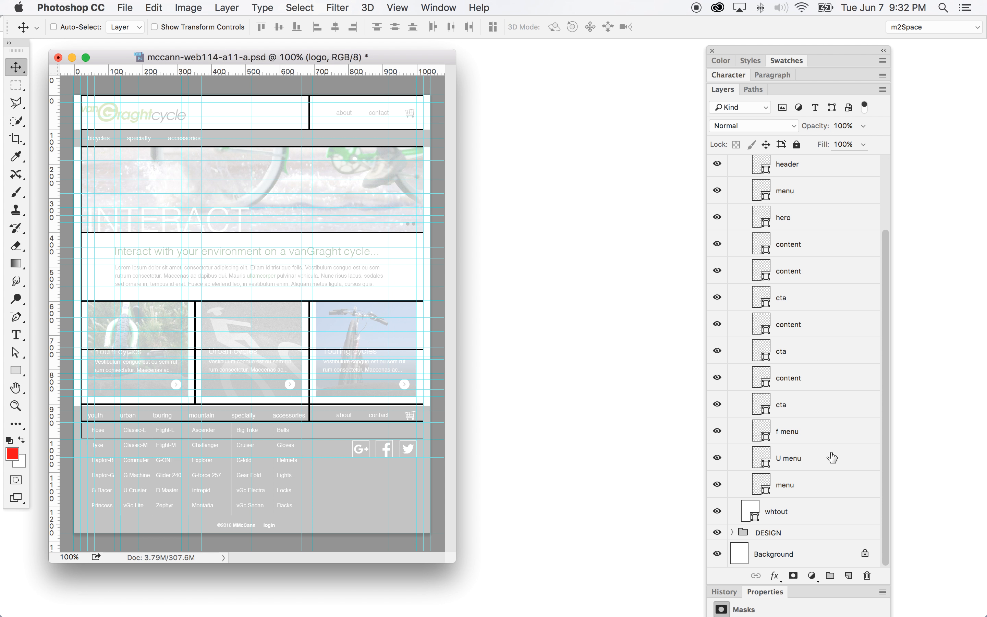
pyautogui.keyDown('shift'); pyautogui.click(832, 486); pyautogui.keyUp('shift')
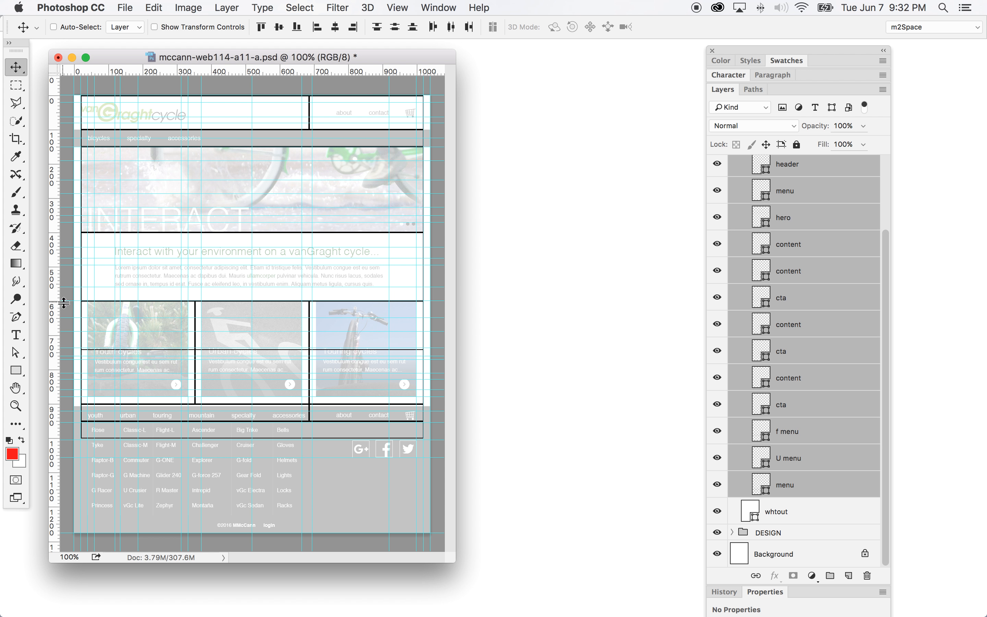
pyautogui.click(16, 372)
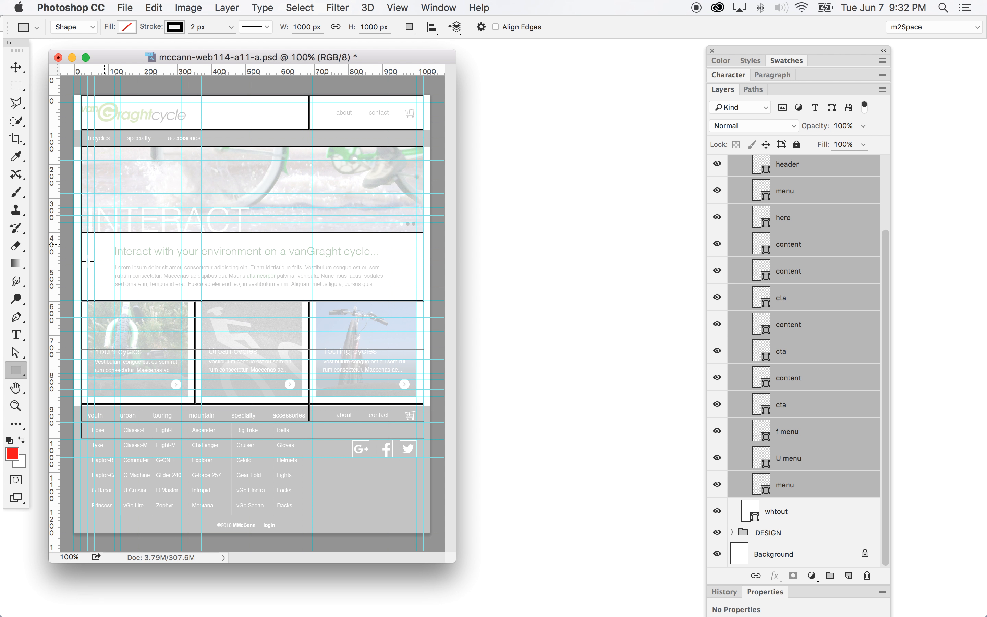
pyautogui.click(178, 30)
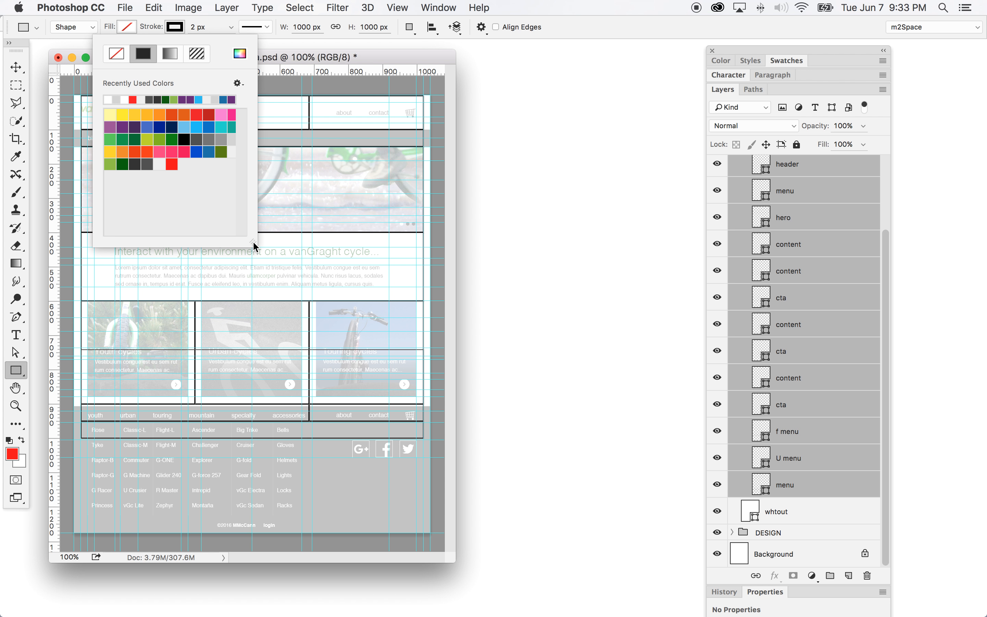
pyautogui.moveTo(253, 244); pyautogui.dragTo(279, 242)
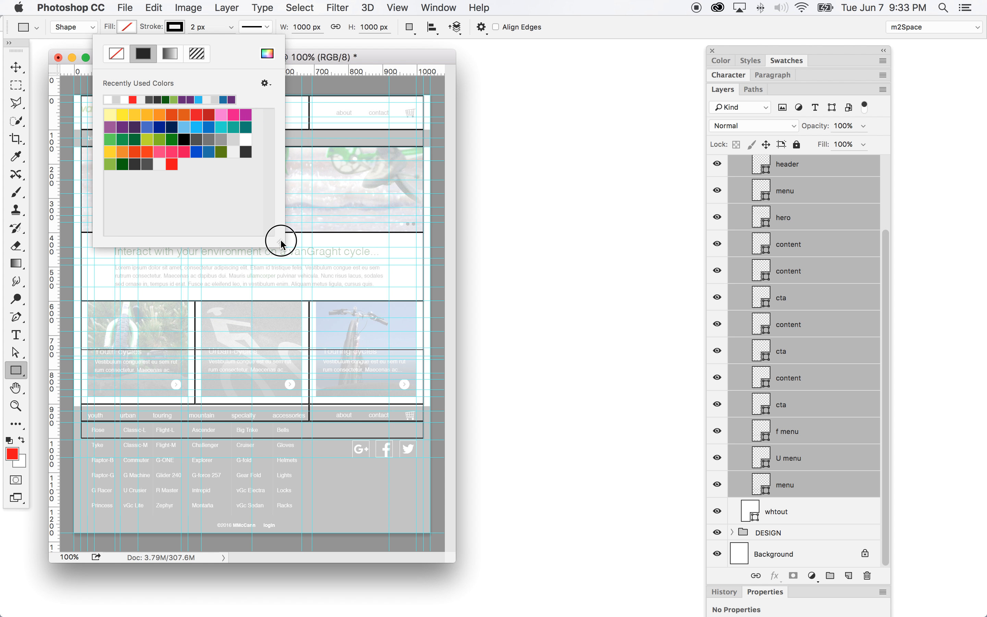
pyautogui.click(172, 163)
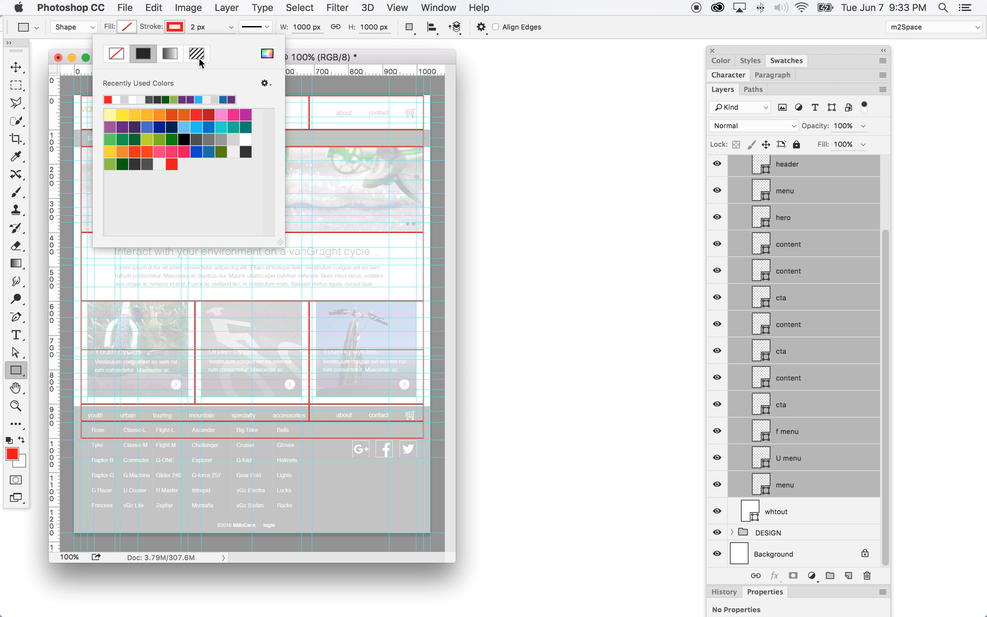
# Step: Set the stroke width of the selected outline shapes to 1 px and select the "lines" group
pyautogui.click(206, 30)
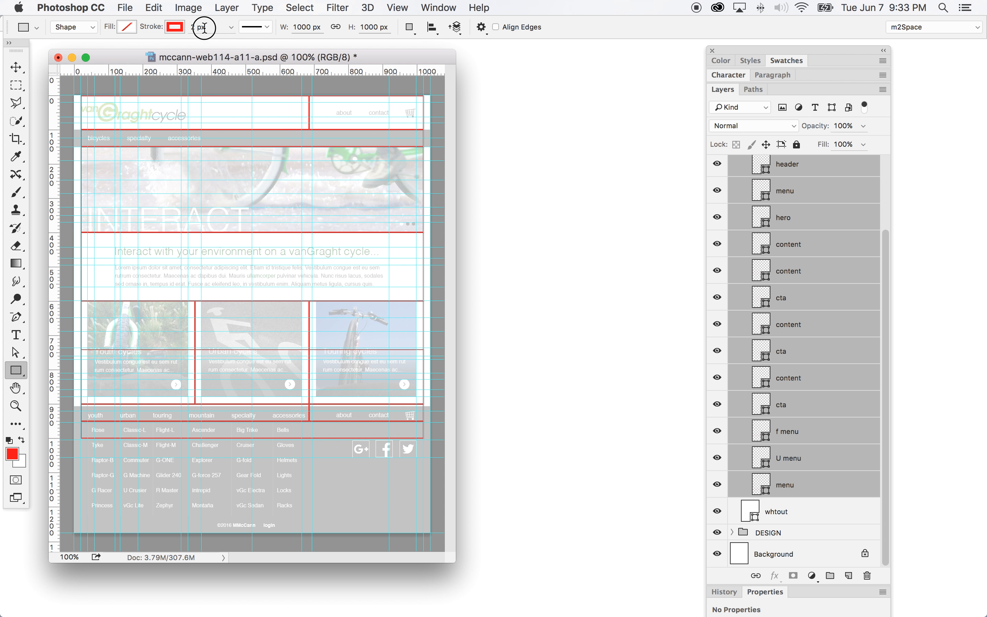
pyautogui.write('1')
pyautogui.press('Return')
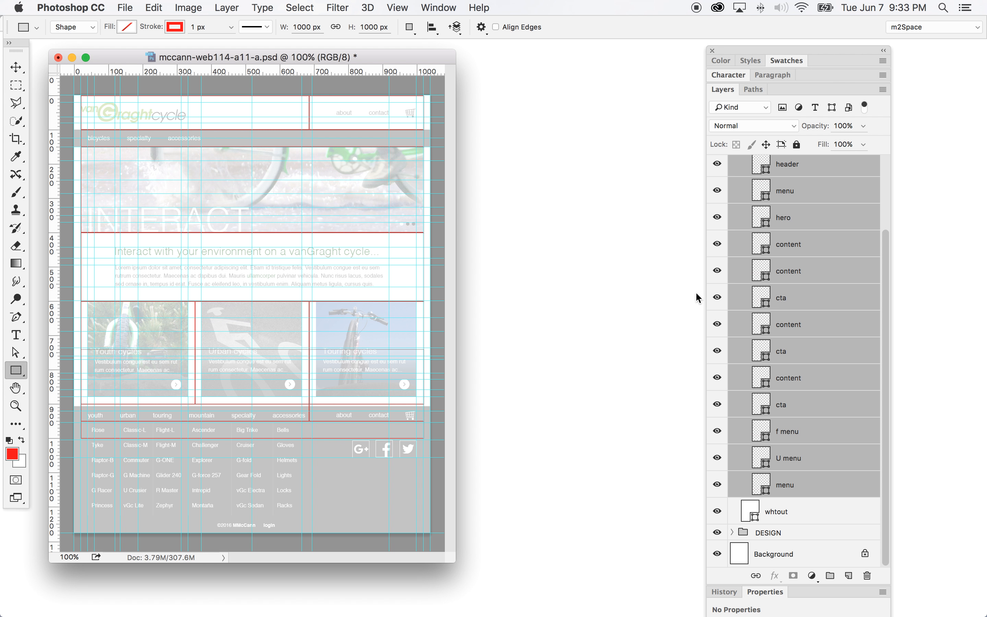
pyautogui.scroll(5, 819, 192)
pyautogui.click(818, 183)
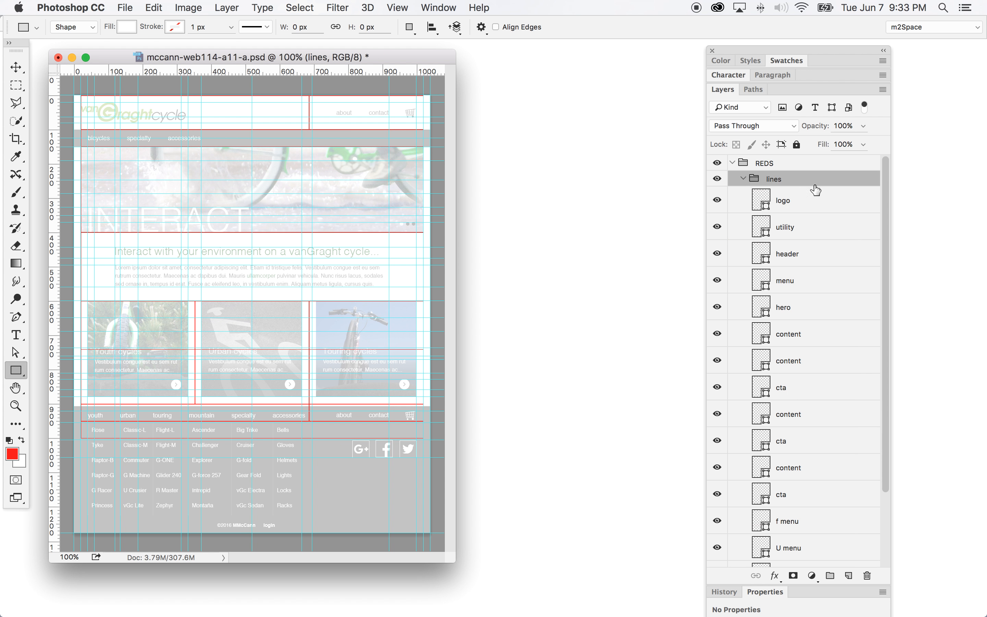
# Step: Enlarge the document window and hide the guides
pyautogui.moveTo(457, 560); pyautogui.dragTo(523, 573)
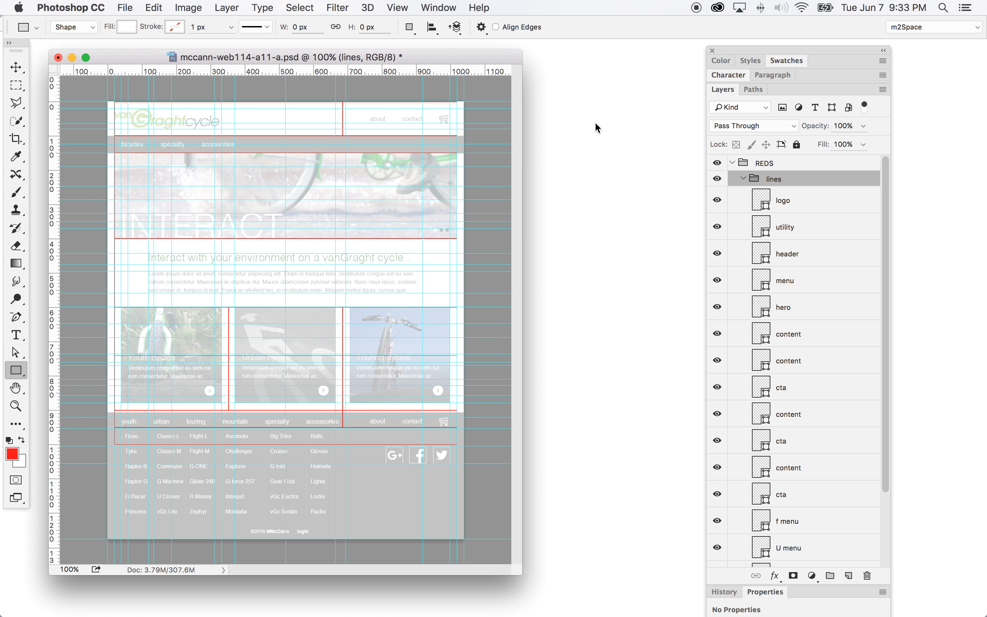
pyautogui.click(397, 7)
pyautogui.moveTo(424, 245)
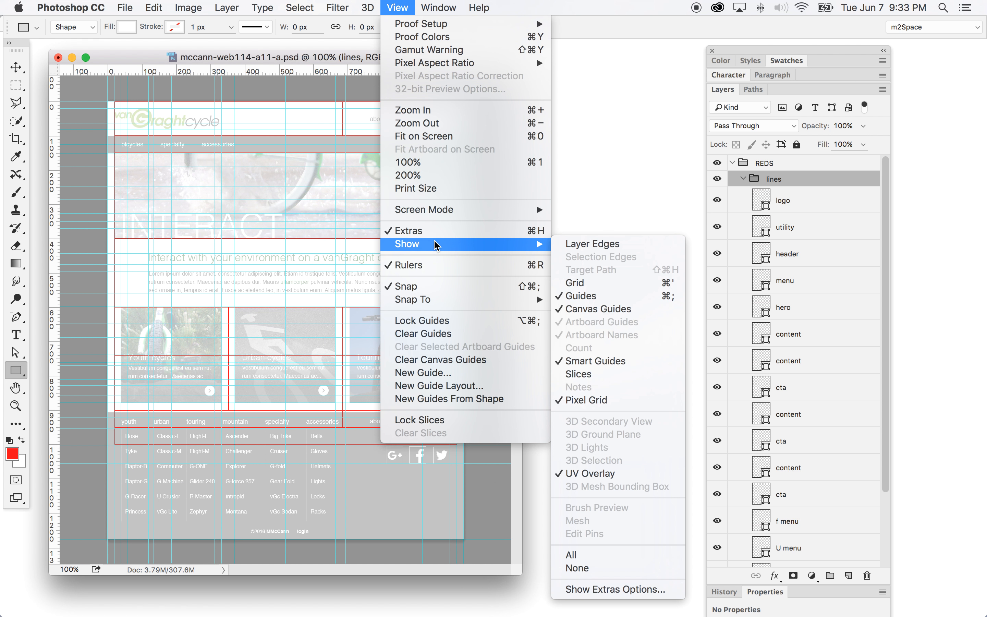
pyautogui.click(575, 305)
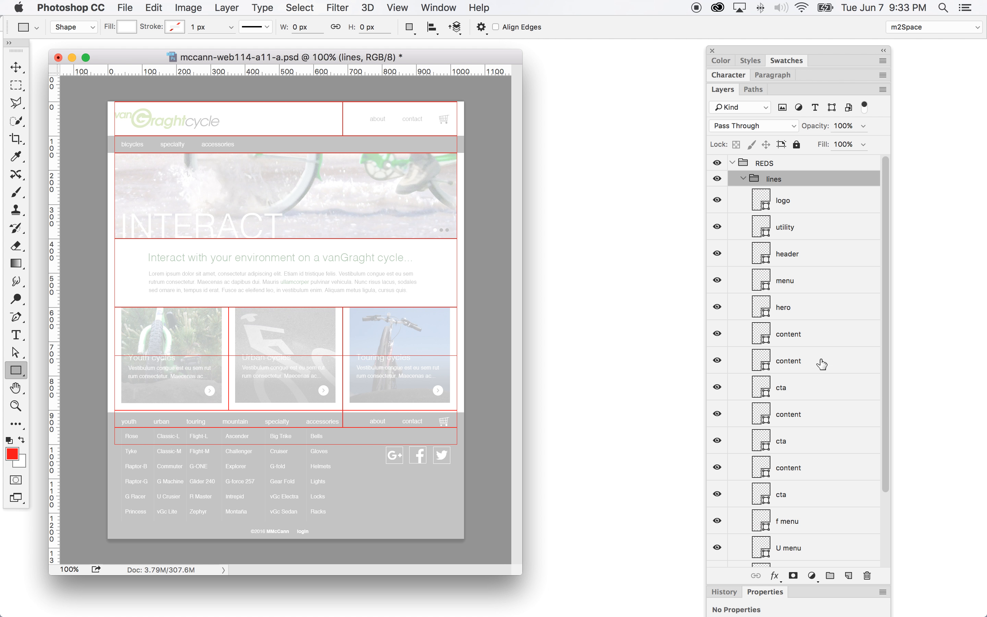
# Step: Select the logo outline layer and show the grid over the page design
pyautogui.click(799, 205)
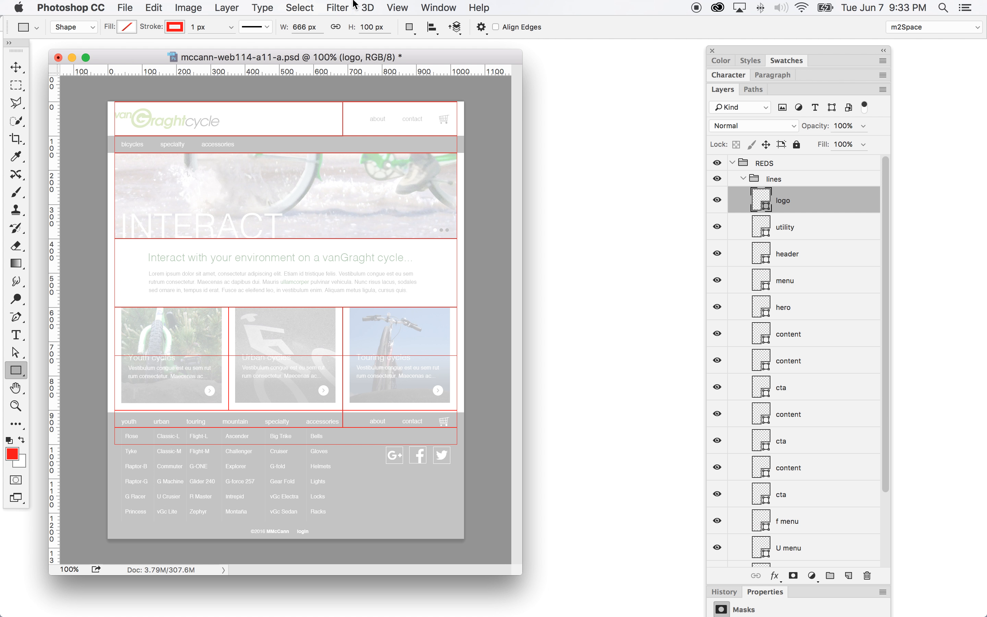
pyautogui.click(397, 5)
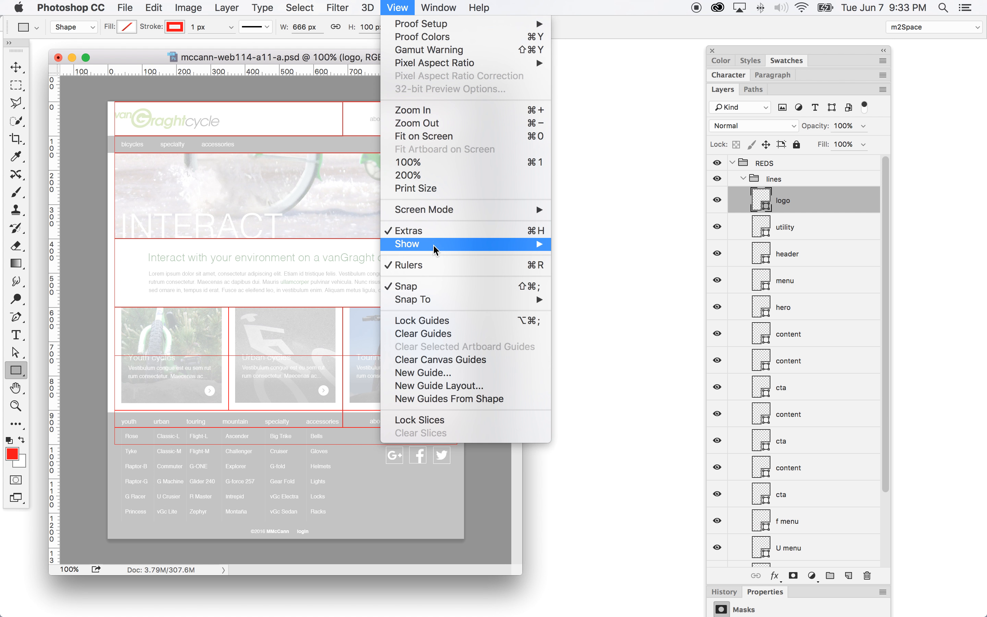
pyautogui.moveTo(444, 247)
pyautogui.click(579, 283)
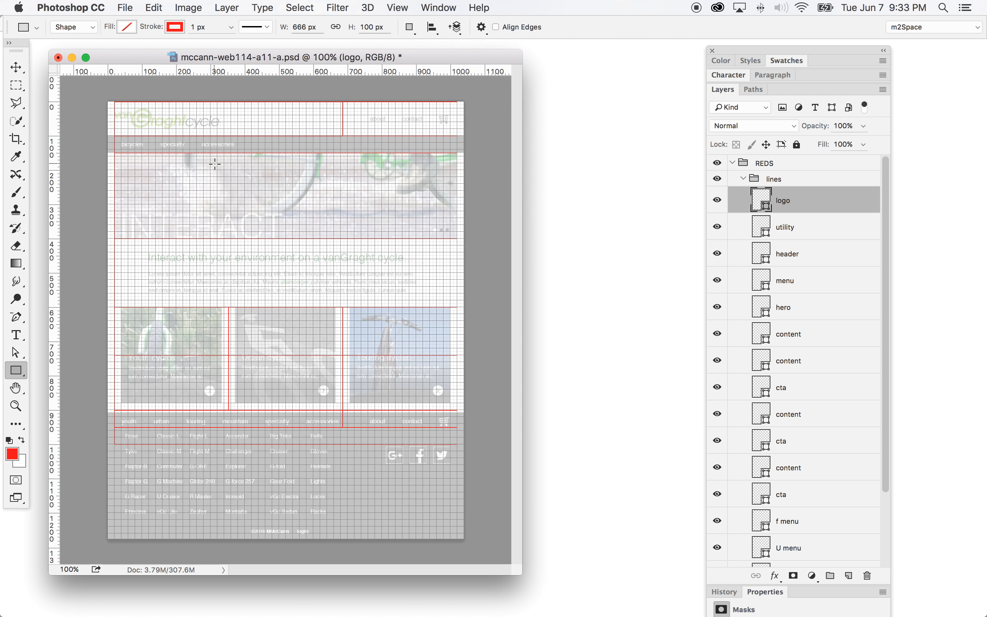
# Step: Move the floating Layers panel group aside so it covers less of the page header enlarged to 300%
pyautogui.click(16, 406)
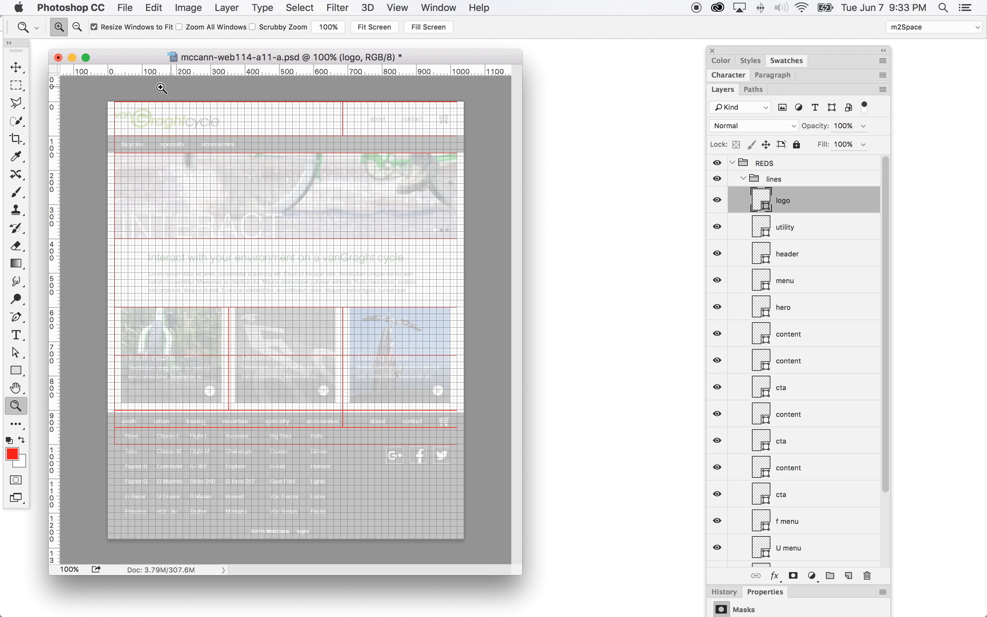
pyautogui.moveTo(110, 92); pyautogui.dragTo(363, 190)
pyautogui.moveTo(781, 44); pyautogui.dragTo(763, 60)
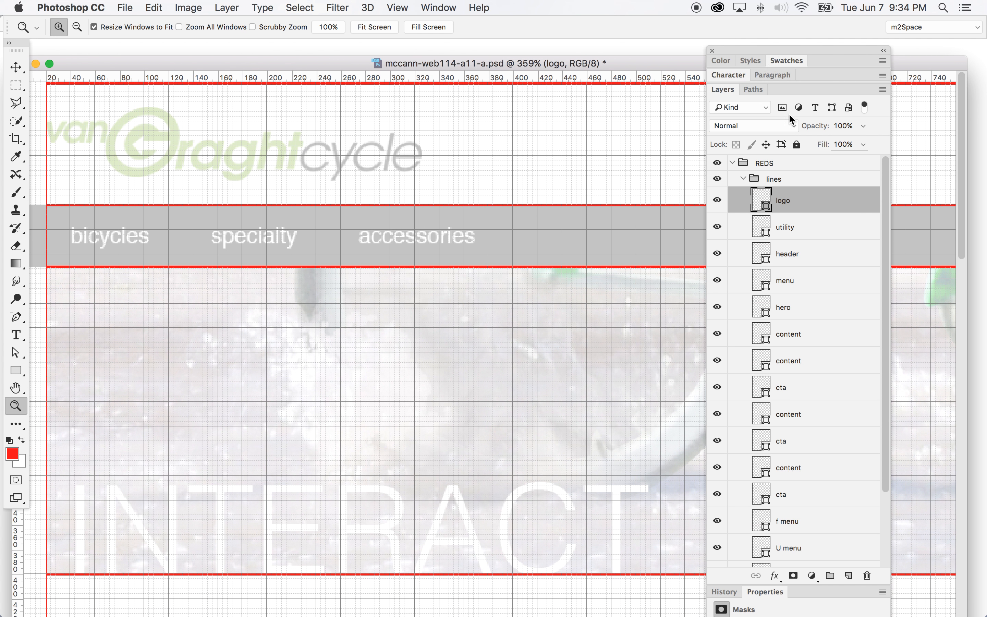
pyautogui.keyDown('alt'); pyautogui.click(541, 174); pyautogui.keyUp('alt')
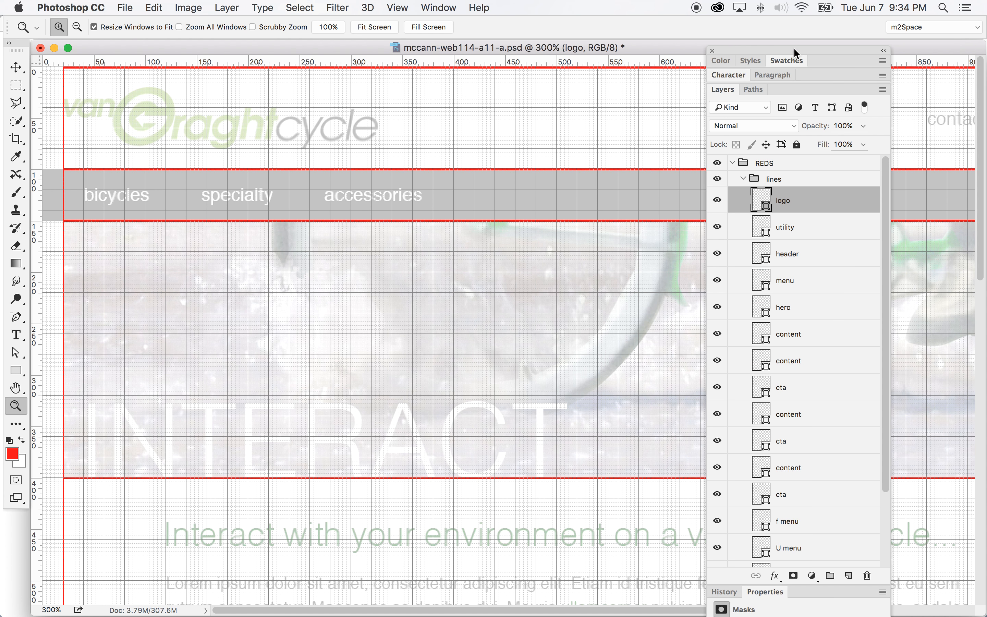
pyautogui.moveTo(757, 45); pyautogui.dragTo(837, 57)
pyautogui.click(888, 210)
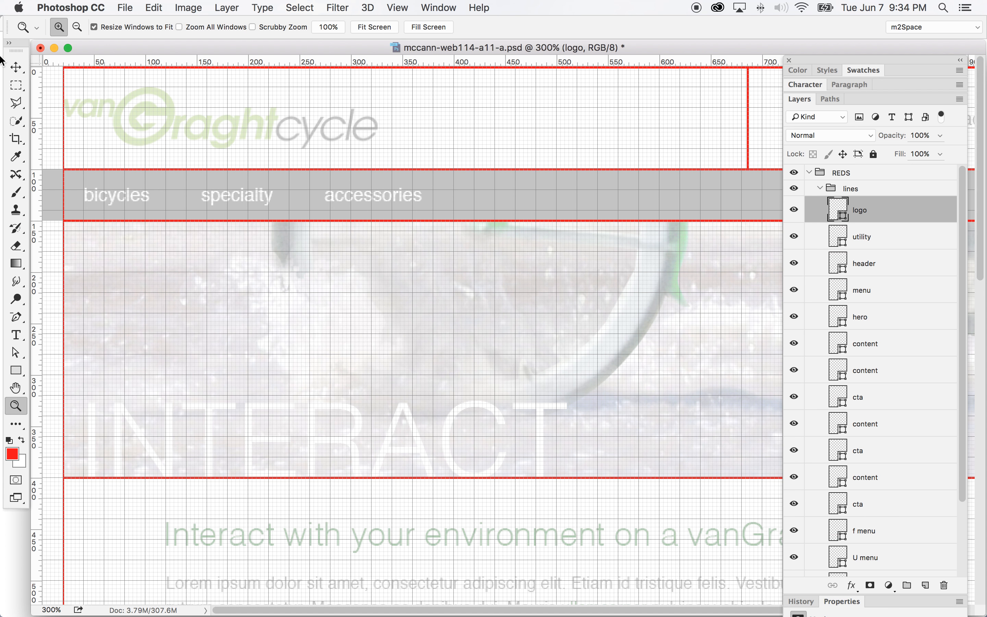
# Step: Free Transform the logo outline to about 307 × 61 px so it closely frames the vanGraght cycle logo, and apply it
pyautogui.click(16, 68)
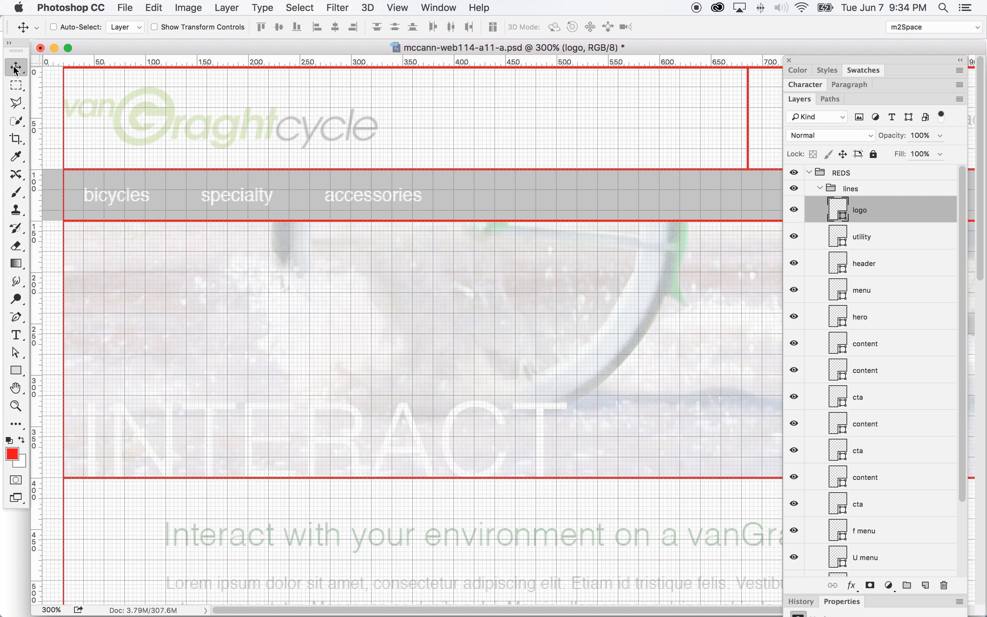
pyautogui.click(156, 3)
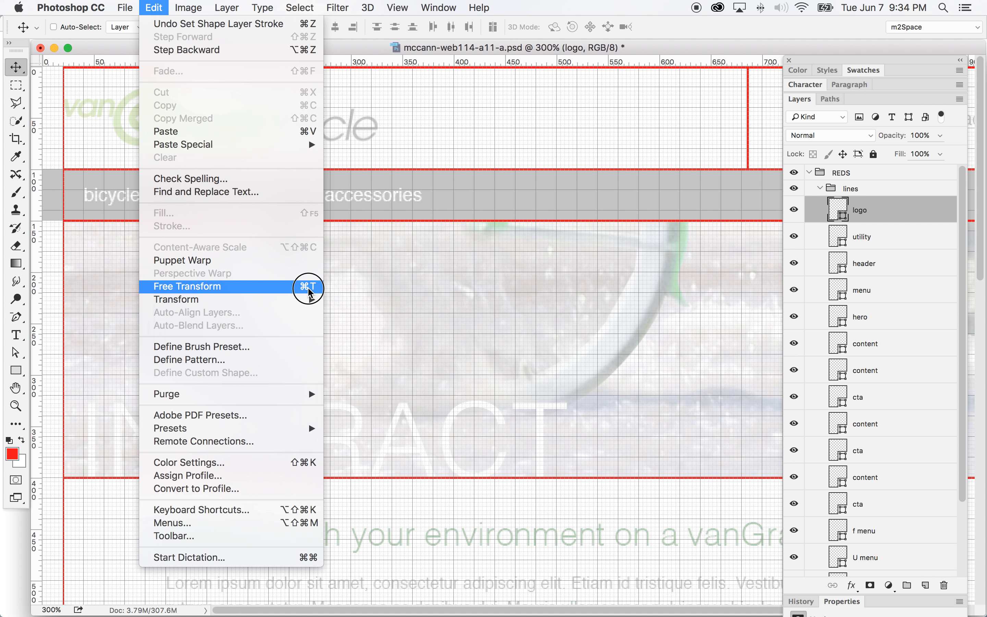
pyautogui.click(206, 292)
pyautogui.moveTo(749, 69); pyautogui.dragTo(376, 85)
pyautogui.moveTo(219, 168); pyautogui.dragTo(220, 148)
pyautogui.moveTo(377, 85); pyautogui.dragTo(380, 87)
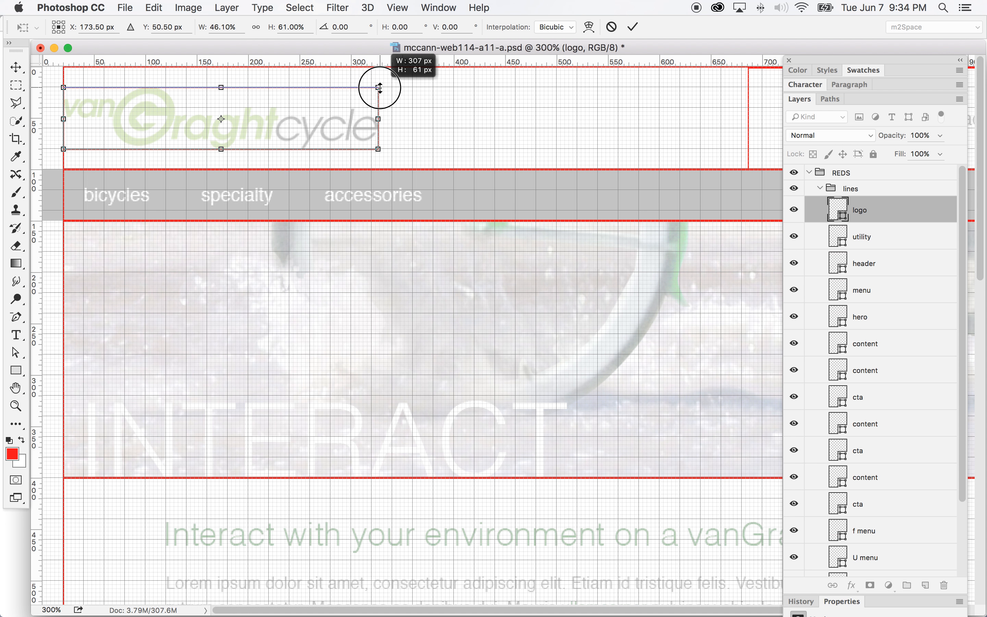
pyautogui.moveTo(380, 88); pyautogui.dragTo(379, 119)
pyautogui.click(17, 67)
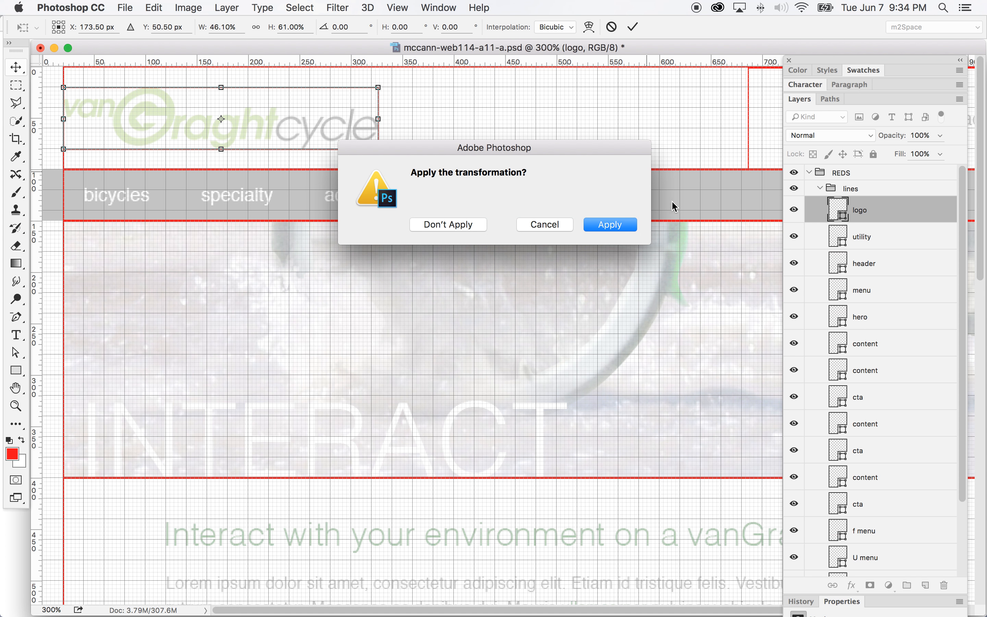
pyautogui.click(610, 224)
# Step: Free Transform the utility outline to 13.77% width and 18% height so it frames only the header's "about" link, and apply it
pyautogui.hscroll(5, 524, 148)
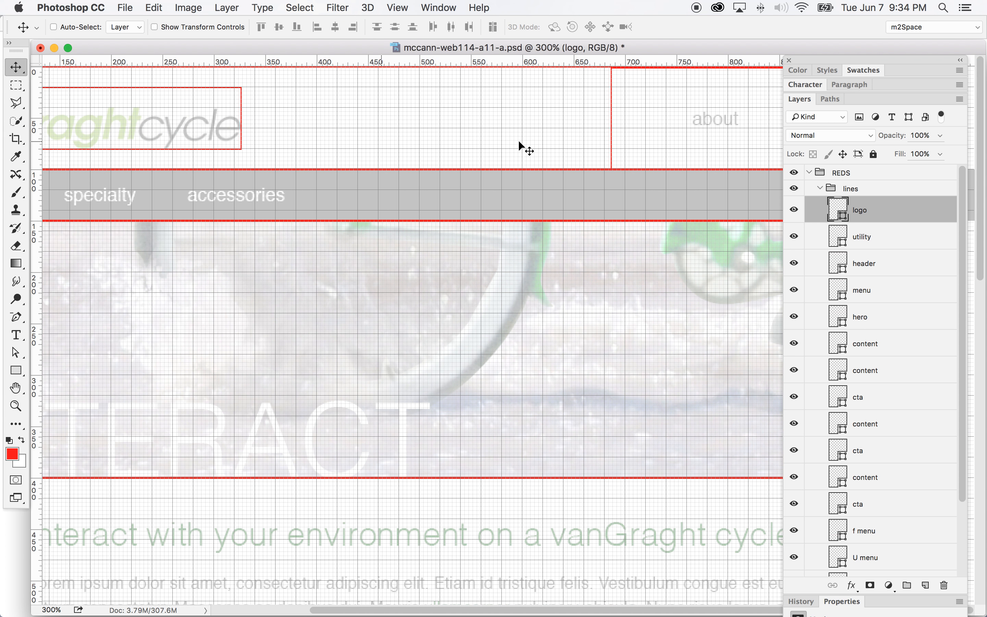
pyautogui.click(402, 7)
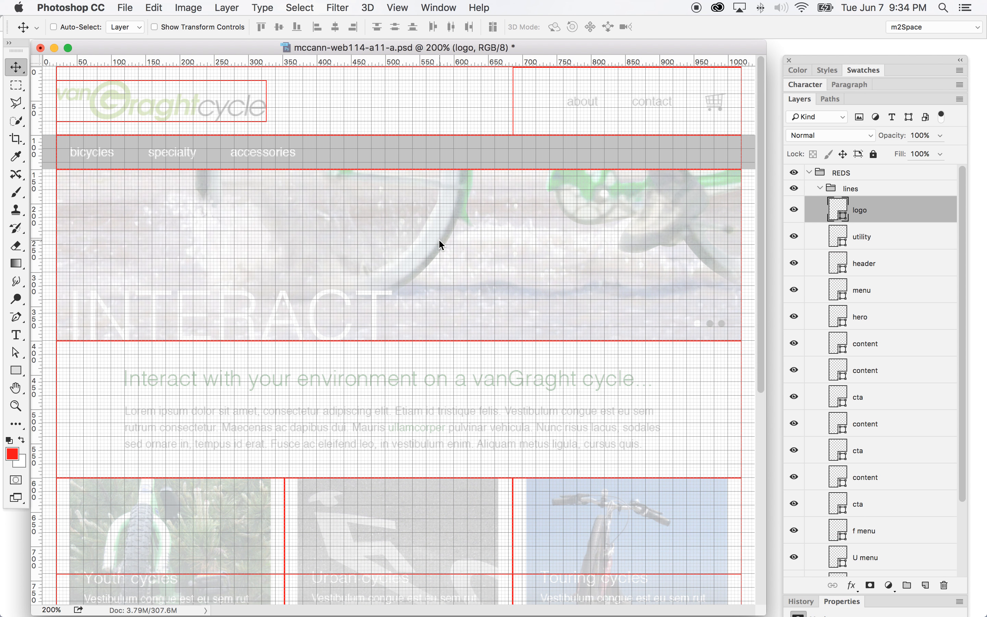
pyautogui.click(889, 241)
pyautogui.click(153, 7)
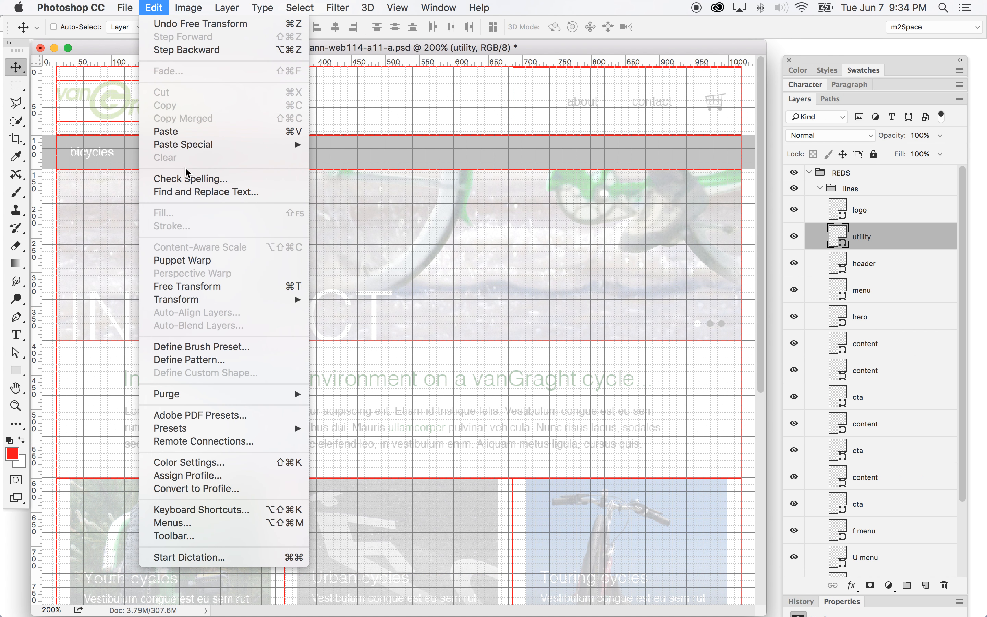
pyautogui.click(190, 288)
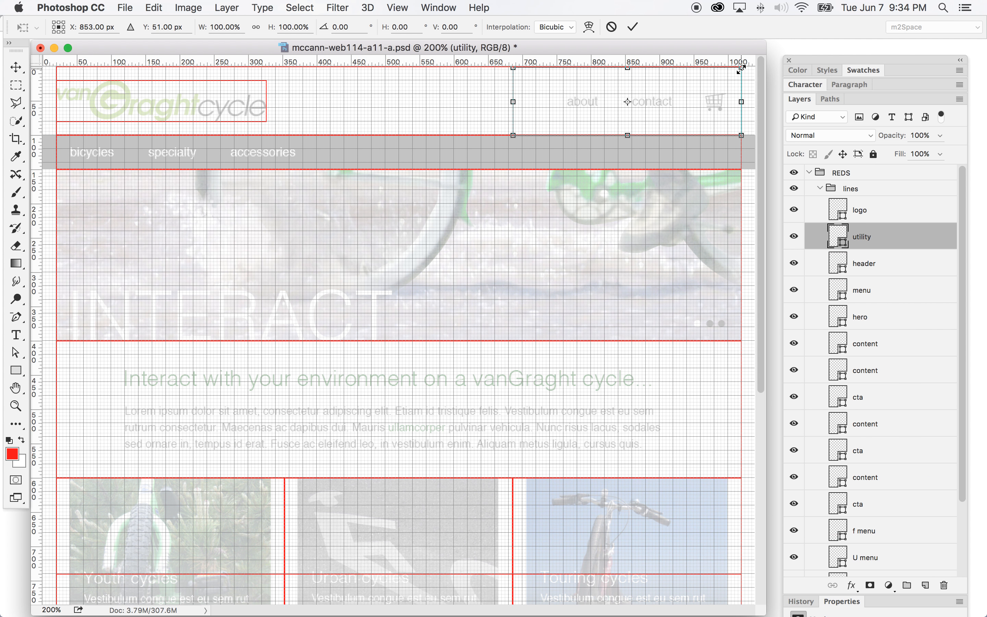
pyautogui.moveTo(740, 68); pyautogui.dragTo(584, 102)
pyautogui.moveTo(513, 137); pyautogui.dragTo(566, 109)
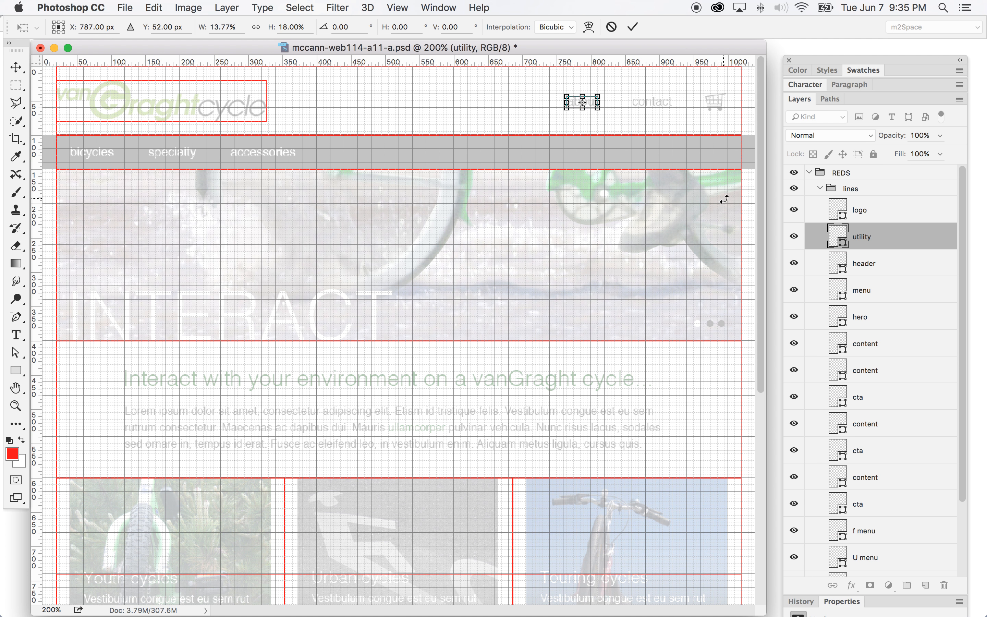
pyautogui.click(16, 67)
pyautogui.click(609, 227)
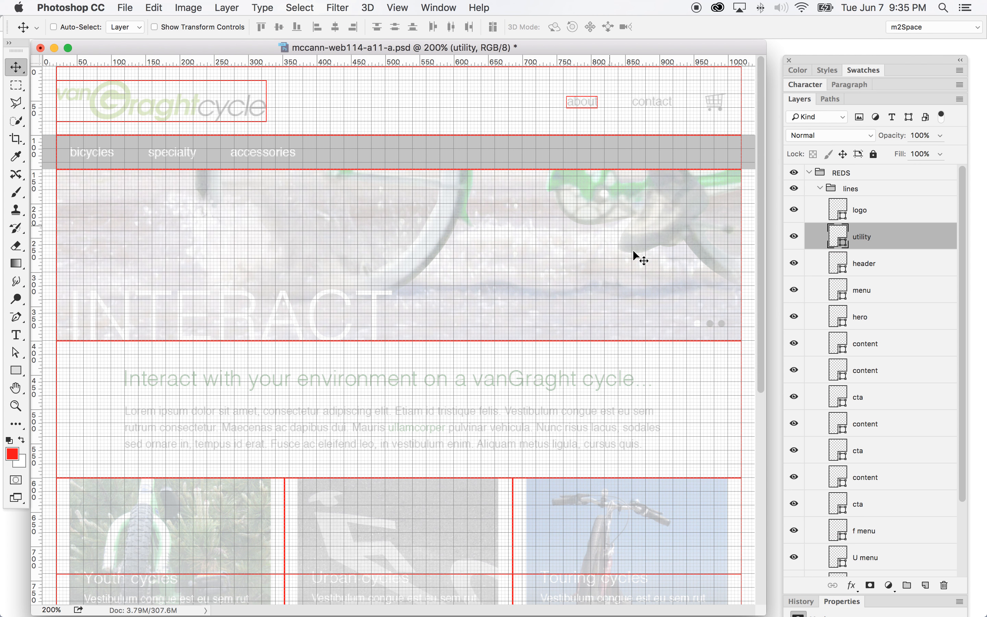
# Step: Duplicate the utility outline onto the header's "contact" link and widen the copy to 119.57% to frame that word
pyautogui.moveTo(888, 254); pyautogui.dragTo(926, 585)
pyautogui.moveTo(592, 104); pyautogui.dragTo(674, 104)
pyautogui.press('super+t')
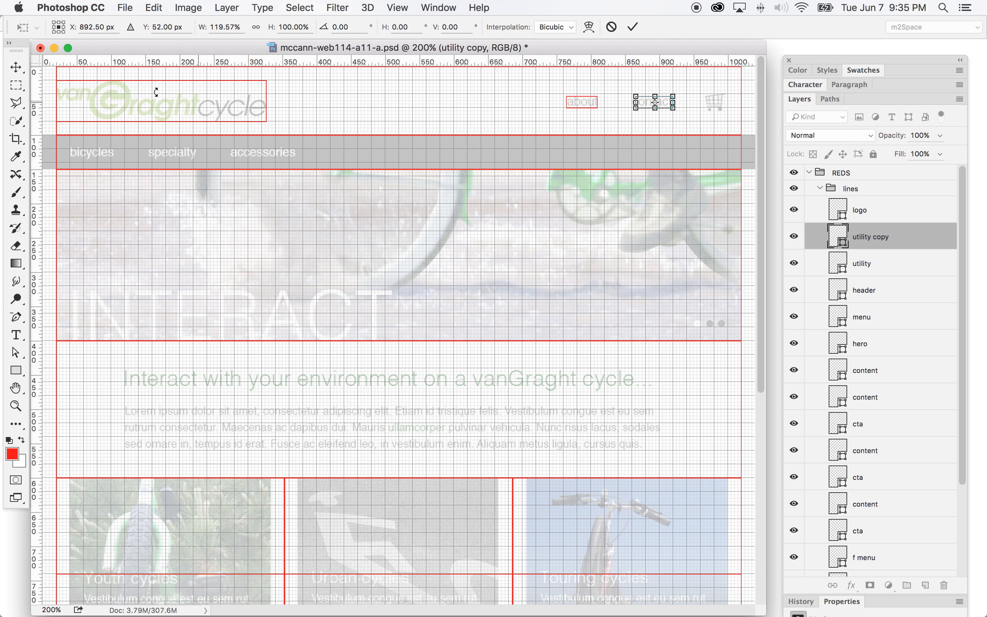
pyautogui.click(15, 72)
pyautogui.click(608, 226)
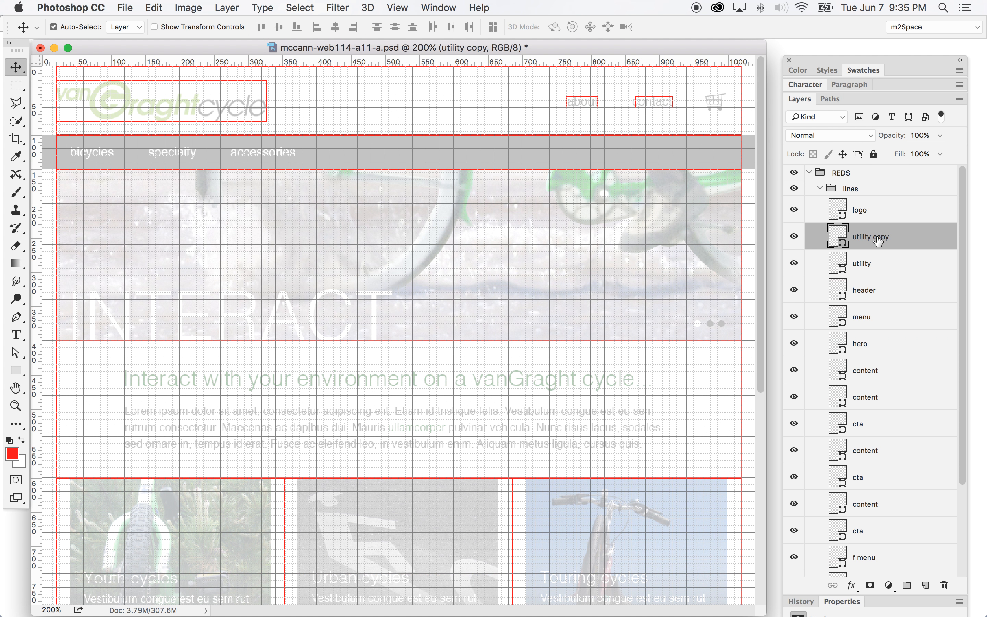
# Step: Free Transform the outline around the header's "contact" link to 107.27% width so it frames the whole word, and apply it
pyautogui.press('super+t')
pyautogui.moveTo(635, 101); pyautogui.dragTo(633, 101)
pyautogui.click(16, 67)
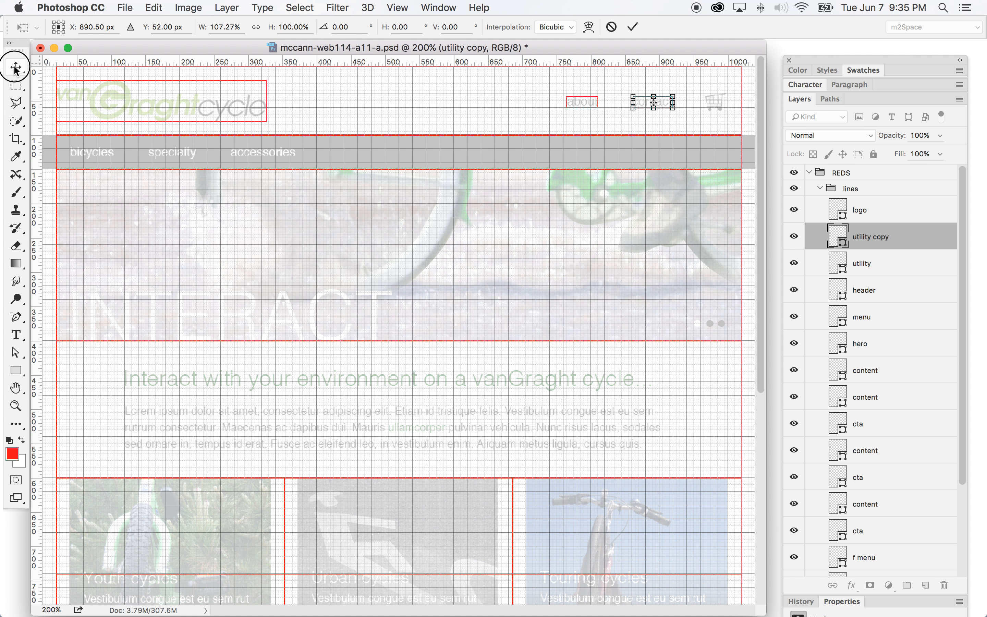
pyautogui.click(611, 226)
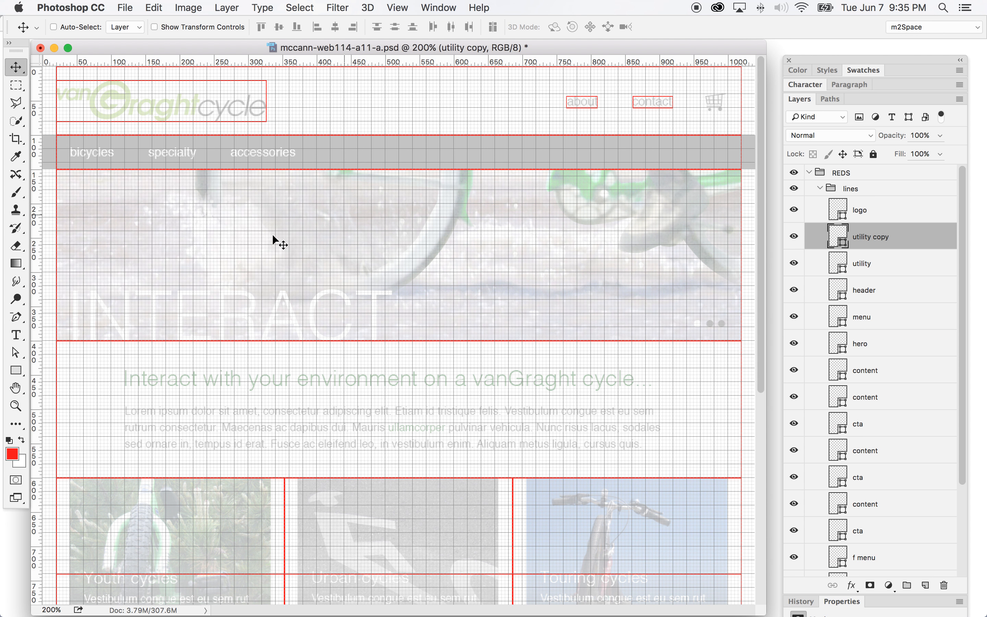
# Step: Draw an unfilled rectangle with a 1 px red stroke, about 33 × 30 px, around the header's shopping cart icon
pyautogui.click(15, 370)
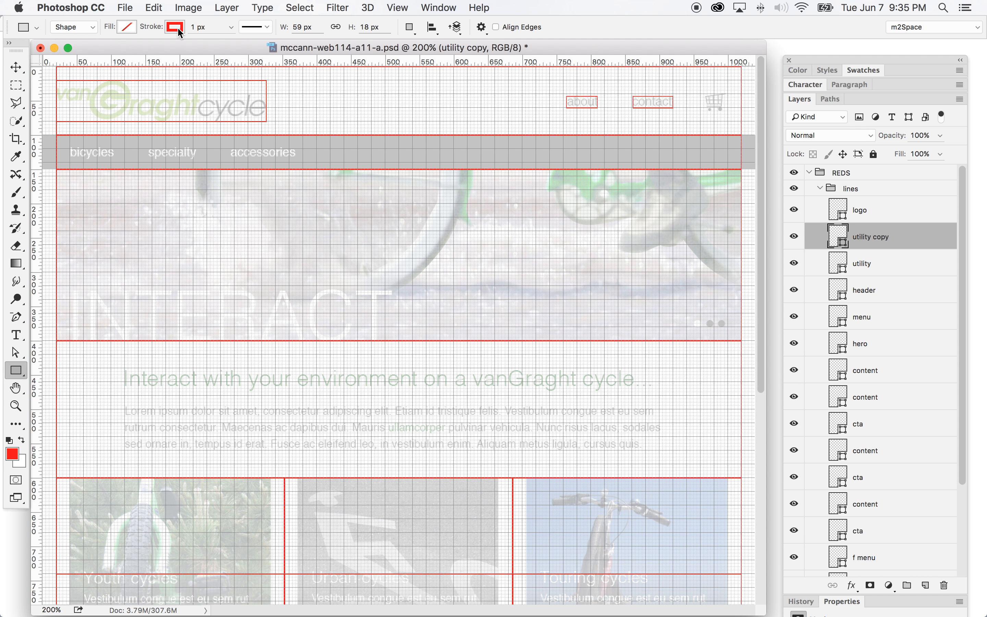
pyautogui.moveTo(725, 91); pyautogui.dragTo(704, 111)
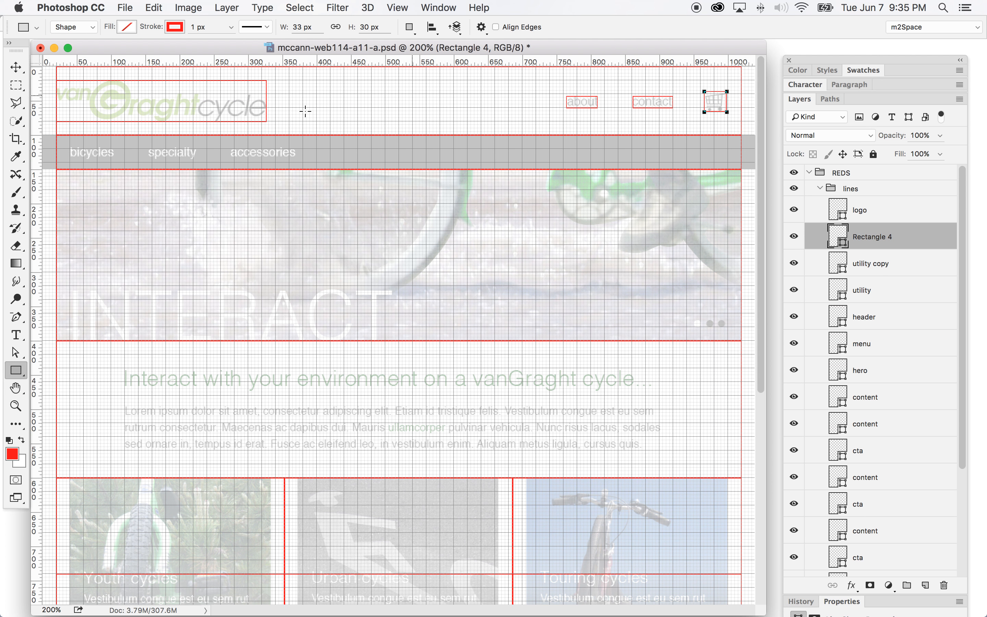
pyautogui.click(16, 67)
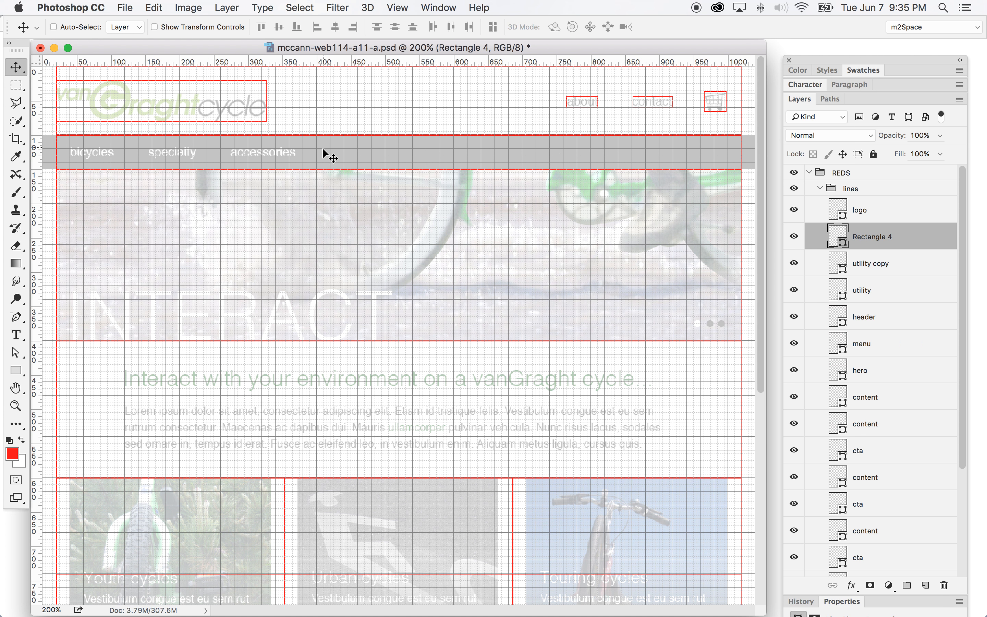
# Step: Draw a red outline rectangle about 68 × 20 px around "bicycles" in the main menu and nudge it down to fit
pyautogui.click(16, 370)
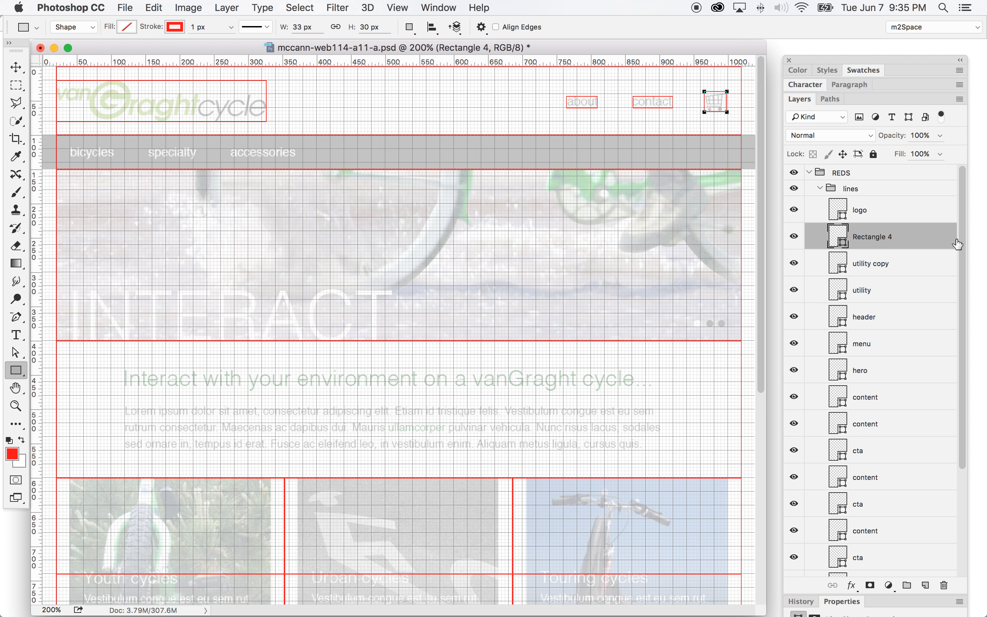
pyautogui.scroll(-1, 894, 346)
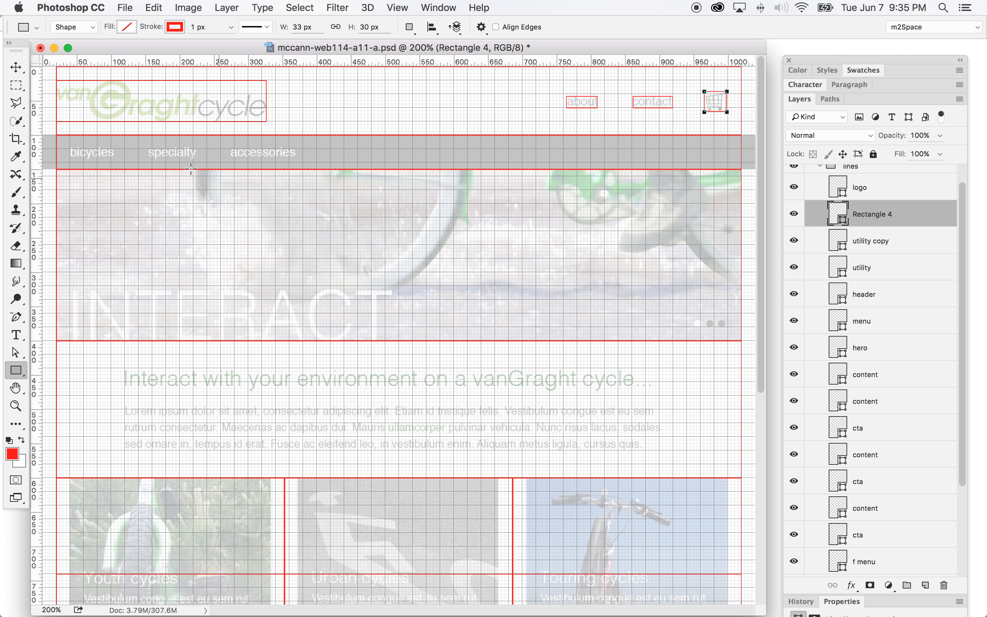
pyautogui.moveTo(69, 143); pyautogui.dragTo(115, 158)
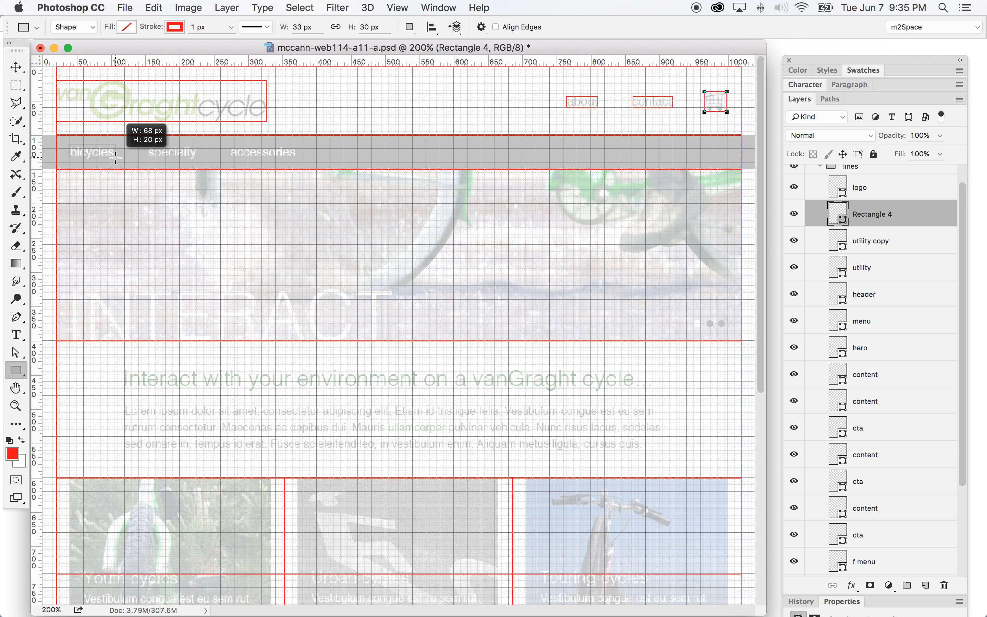
pyautogui.click(16, 67)
pyautogui.press('Down')
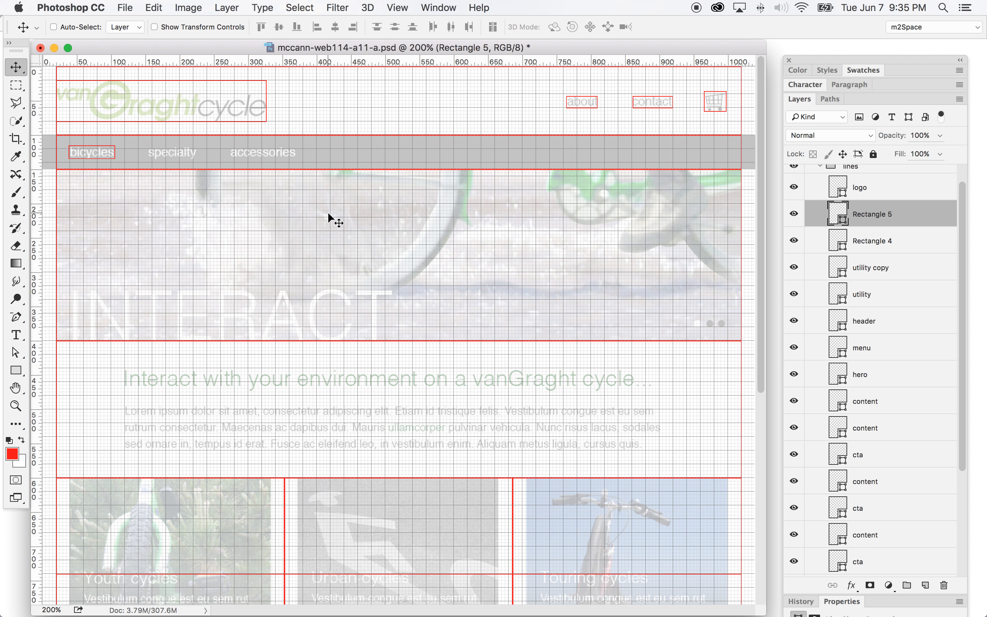
# Step: Free Transform the lowest "menu" outline to 648% height, about 324 px, so it spans the footer down to the page's end, and apply it
pyautogui.scroll(-10, 462, 331)
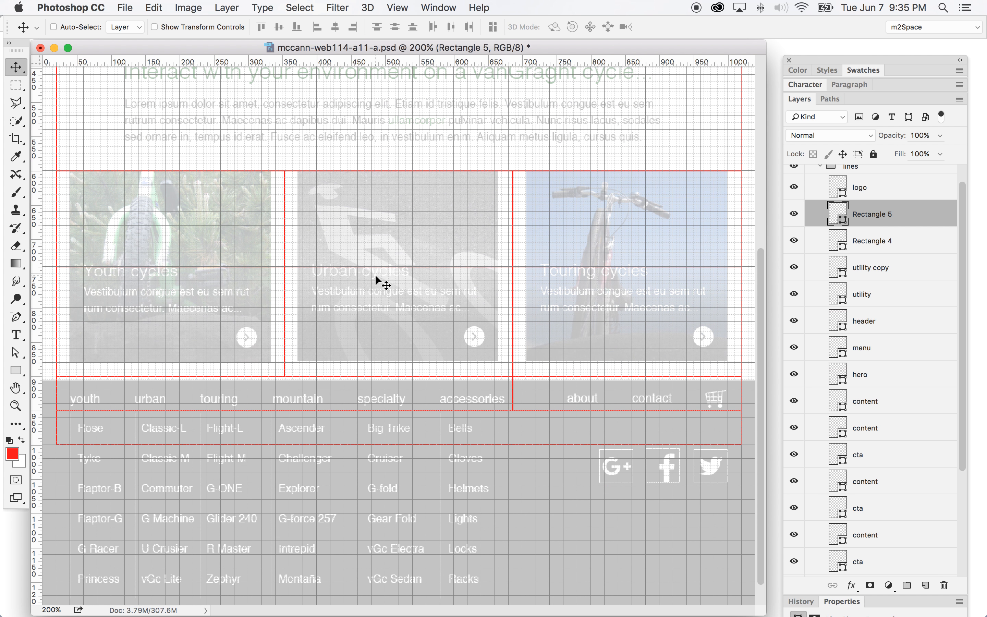
pyautogui.scroll(-5, 799, 443)
pyautogui.click(890, 495)
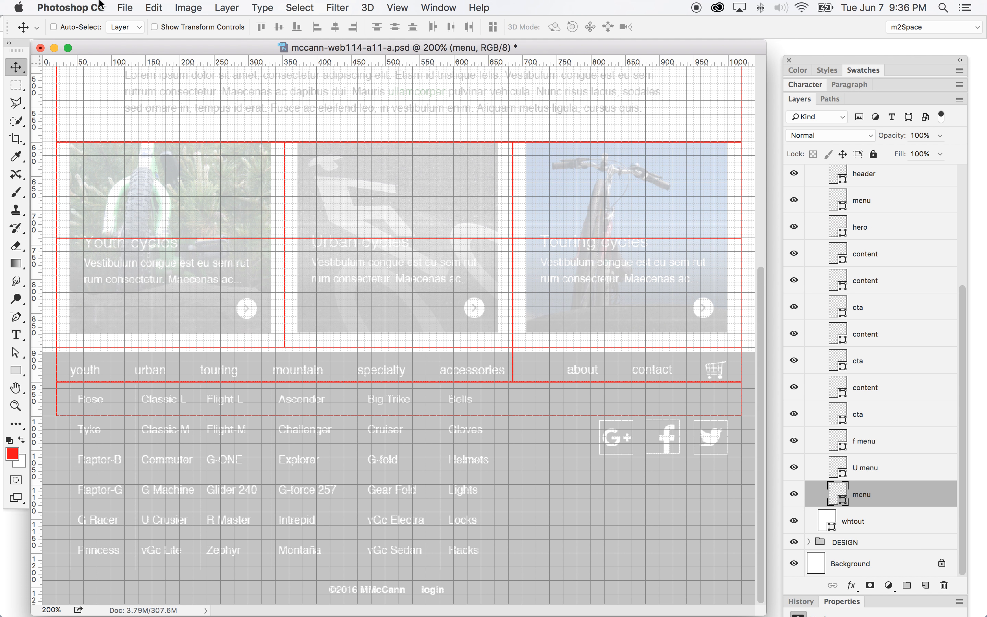
pyautogui.click(154, 7)
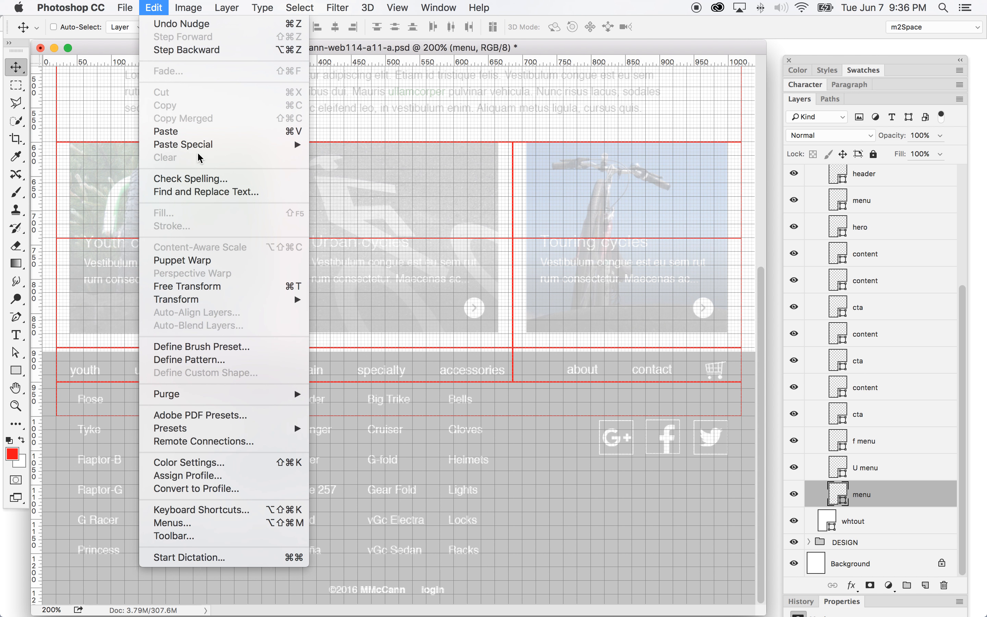
pyautogui.click(213, 286)
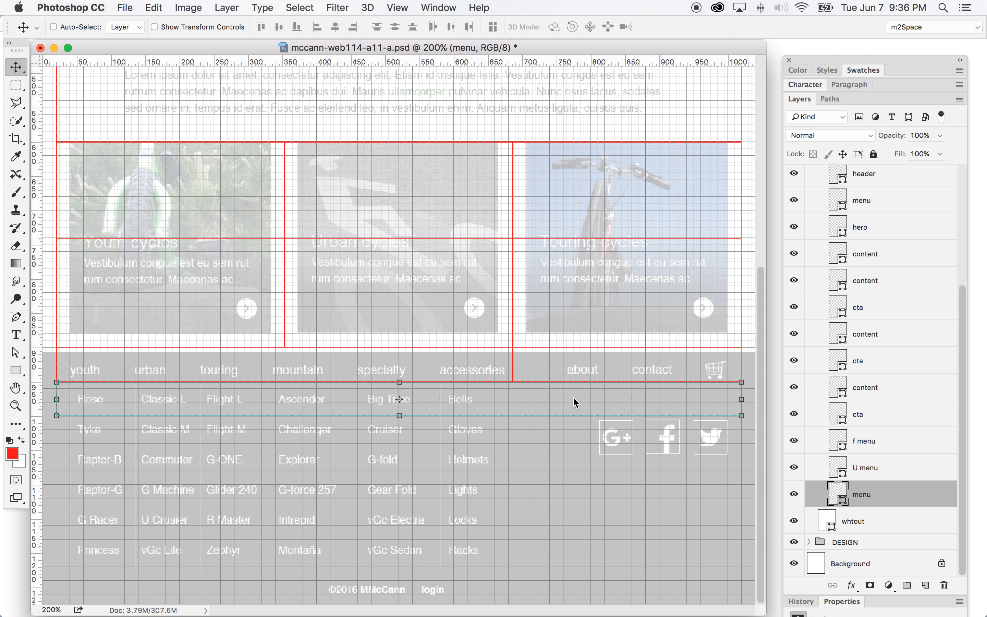
pyautogui.scroll(1, 402, 427)
pyautogui.moveTo(401, 427); pyautogui.dragTo(400, 471)
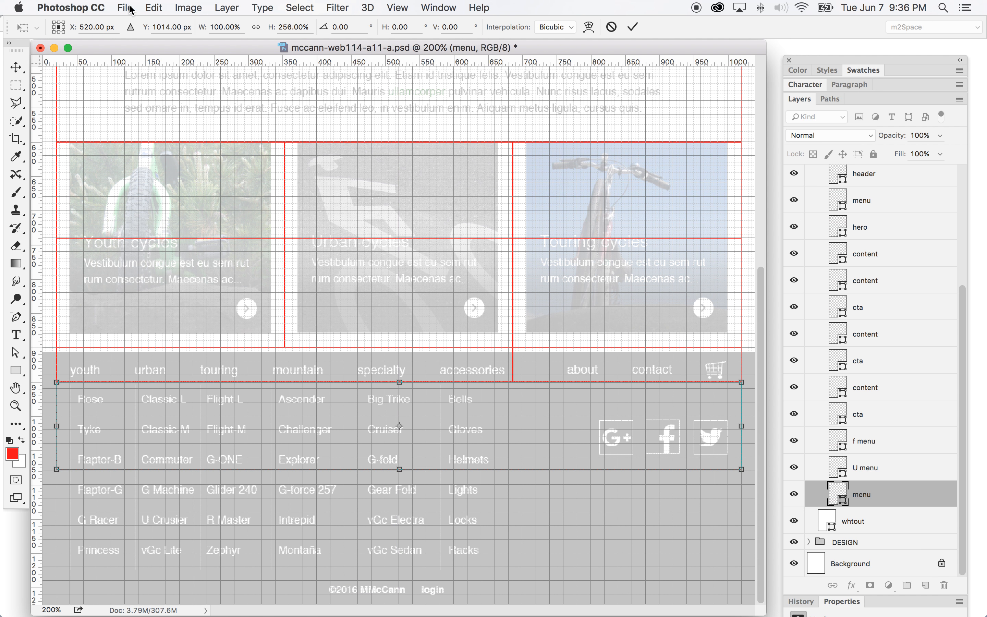
pyautogui.click(154, 8)
pyautogui.click(159, 20)
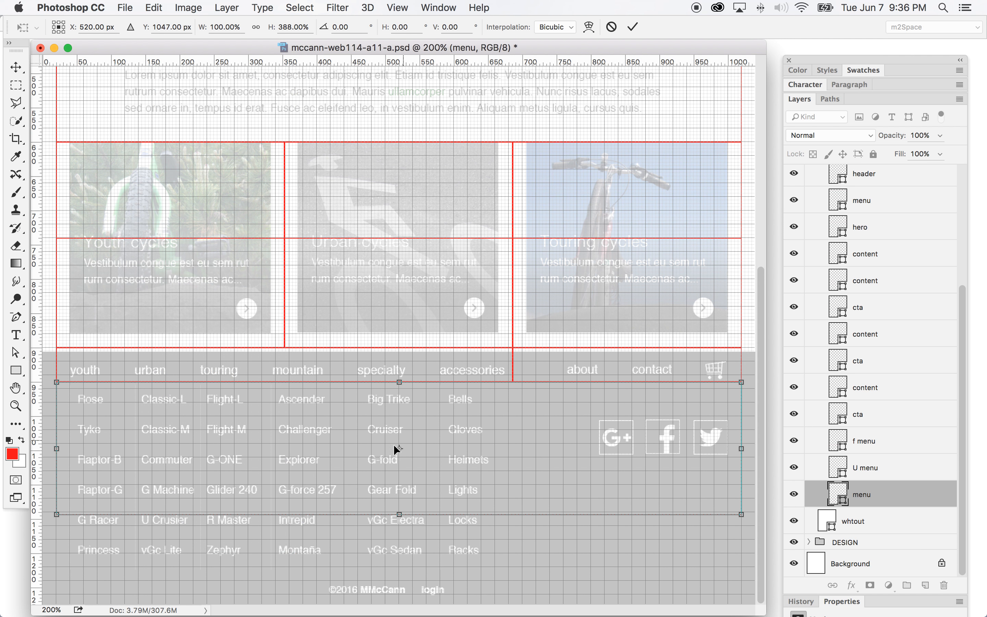
pyautogui.moveTo(403, 516); pyautogui.dragTo(403, 606)
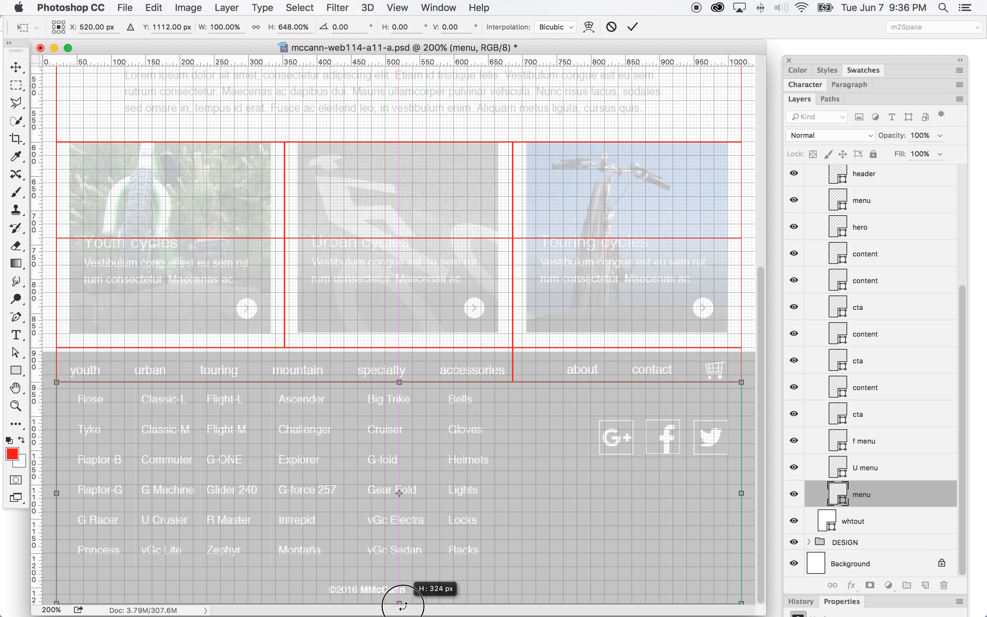
pyautogui.doubleClick(397, 490)
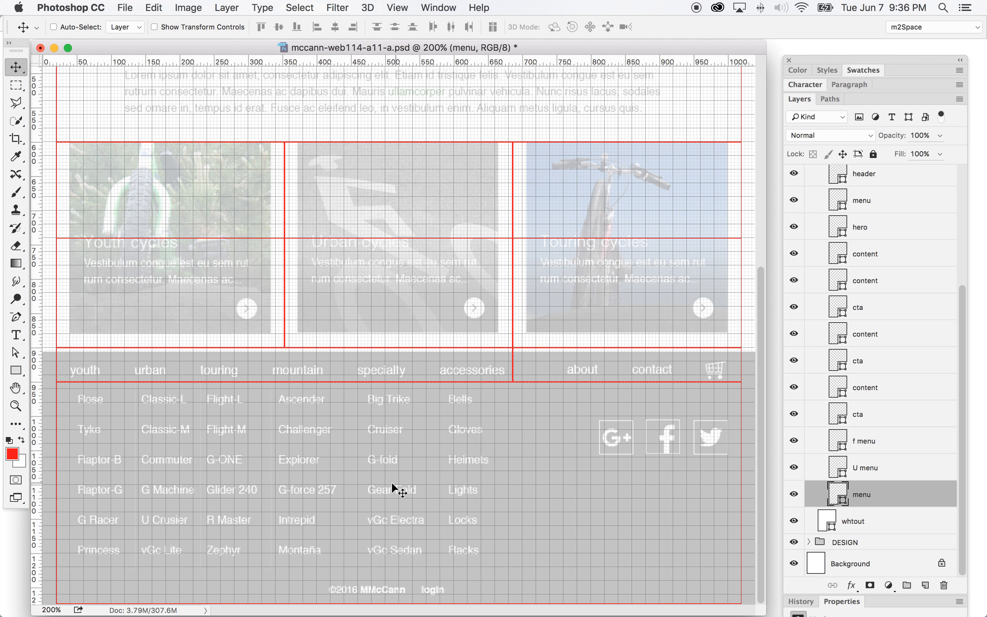
# Step: Move the "U menu" outline down onto the row of social media icons in the footer
pyautogui.click(892, 469)
pyautogui.moveTo(610, 371); pyautogui.dragTo(595, 441)
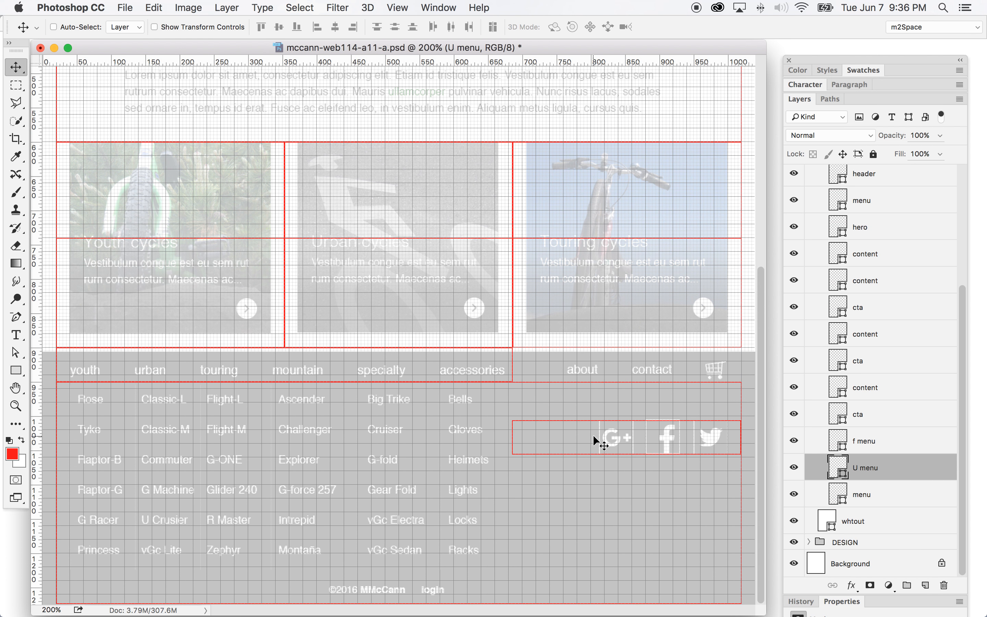
# Step: Draw a red outline rectangle about 741 × 29 px over the "Interact with your environment on a vanGraght cycle..." heading
pyautogui.scroll(10, 434, 345)
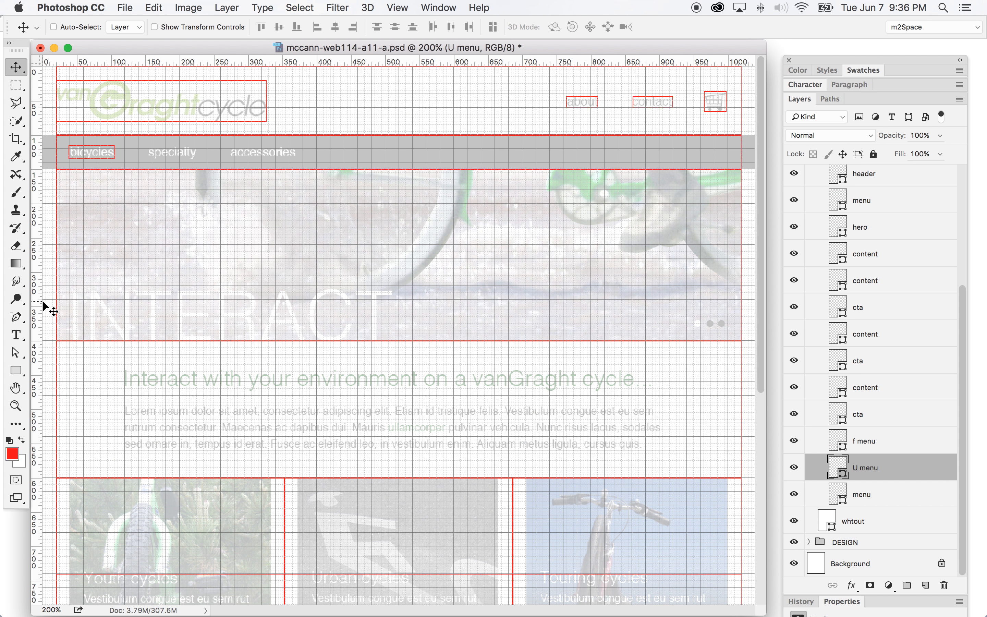
pyautogui.click(15, 370)
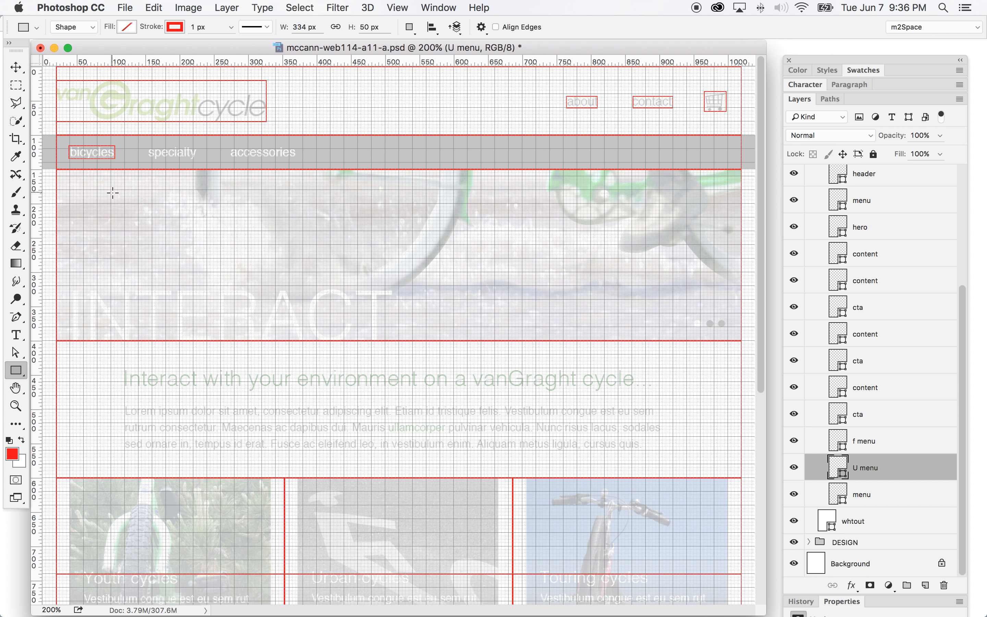
pyautogui.moveTo(124, 375); pyautogui.dragTo(635, 391)
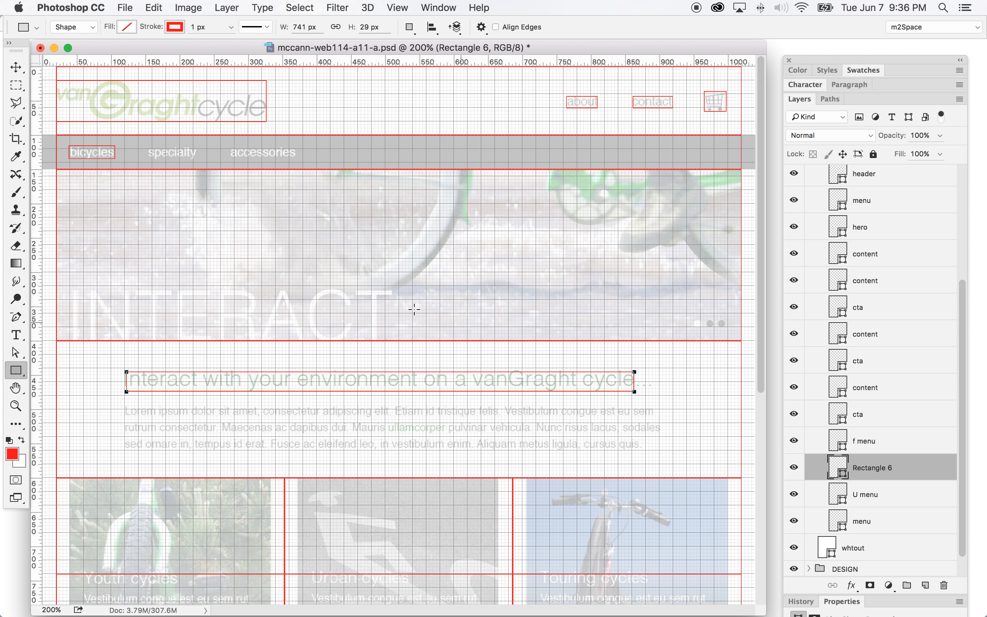
# Step: Select the "lines" group and collapse it to hide its outline layers
pyautogui.scroll(-10, 300, 265)
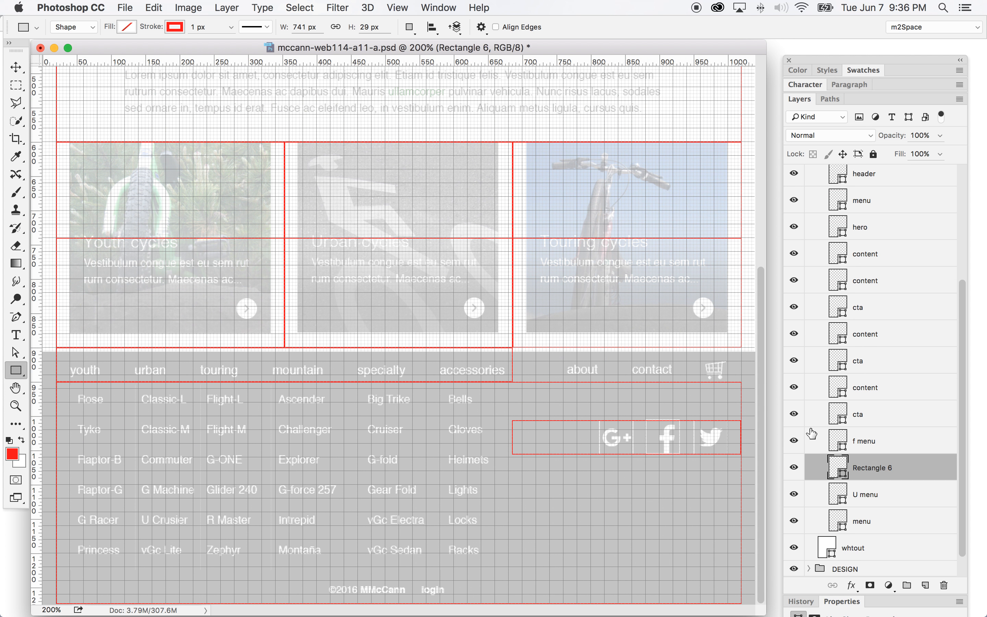
pyautogui.scroll(5, 811, 433)
pyautogui.click(824, 191)
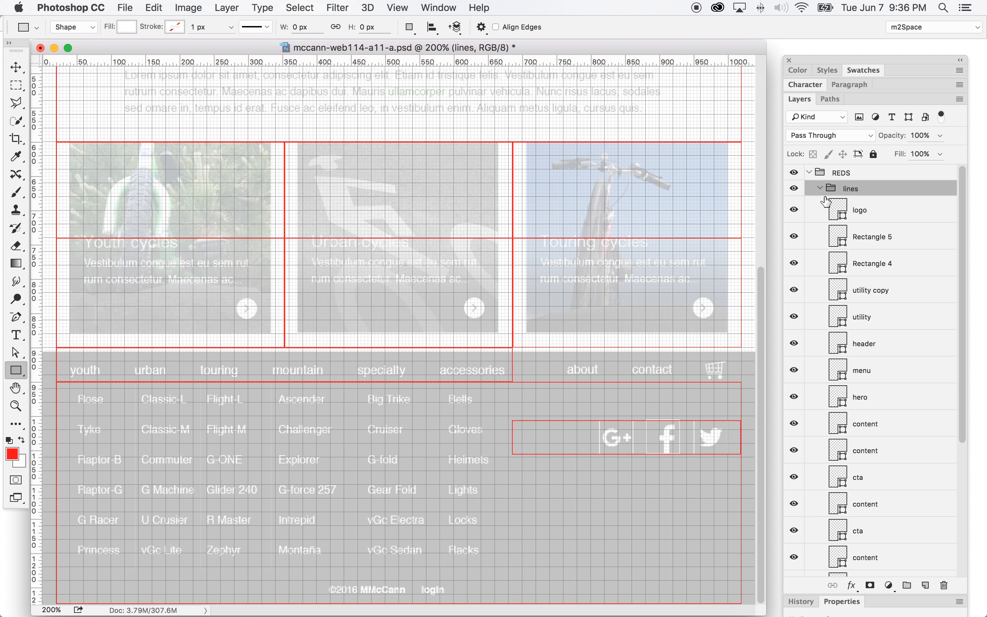
pyautogui.click(819, 189)
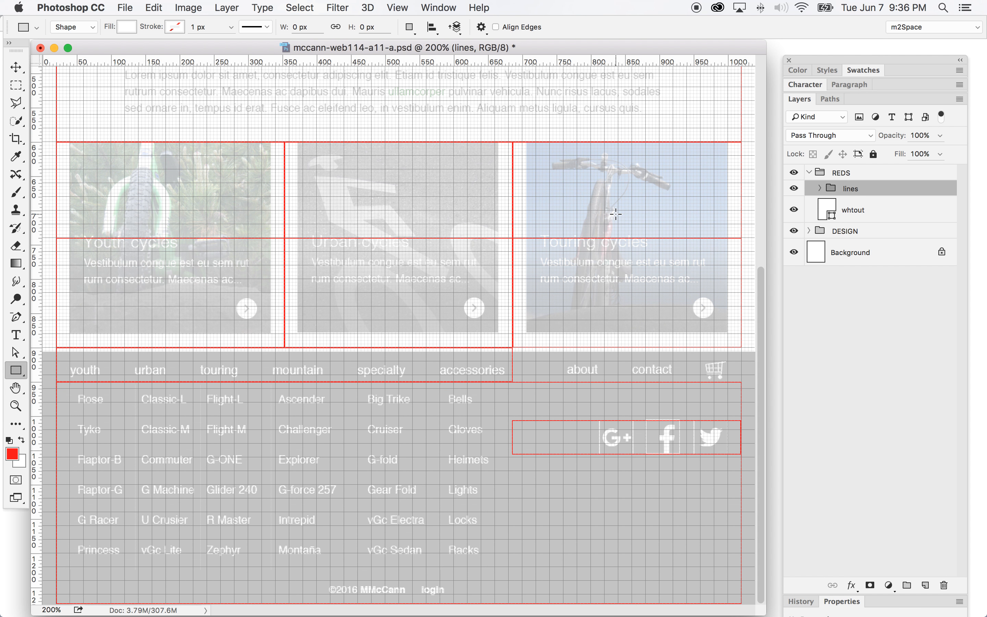
pyautogui.scroll(5, 616, 213)
pyautogui.scroll(-5, 525, 279)
pyautogui.scroll(5, 518, 297)
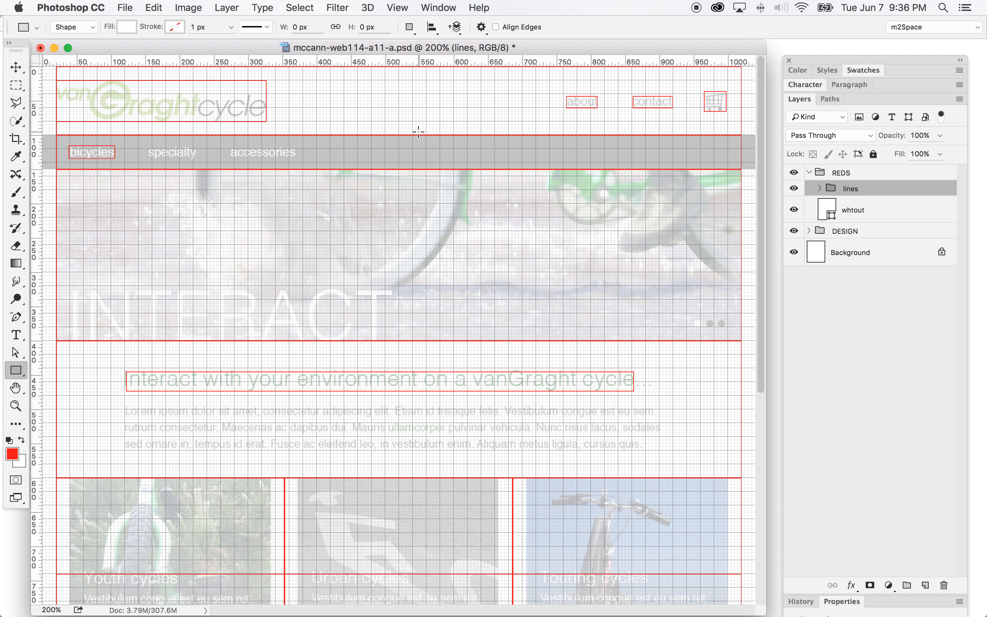
pyautogui.moveTo(2, 286)
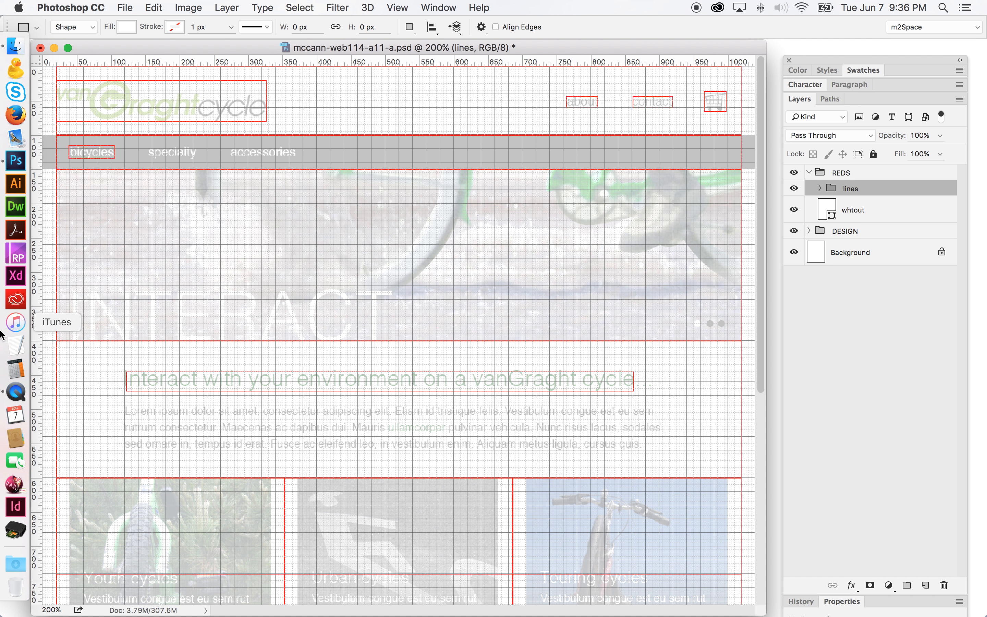
pyautogui.rightClick(17, 393)
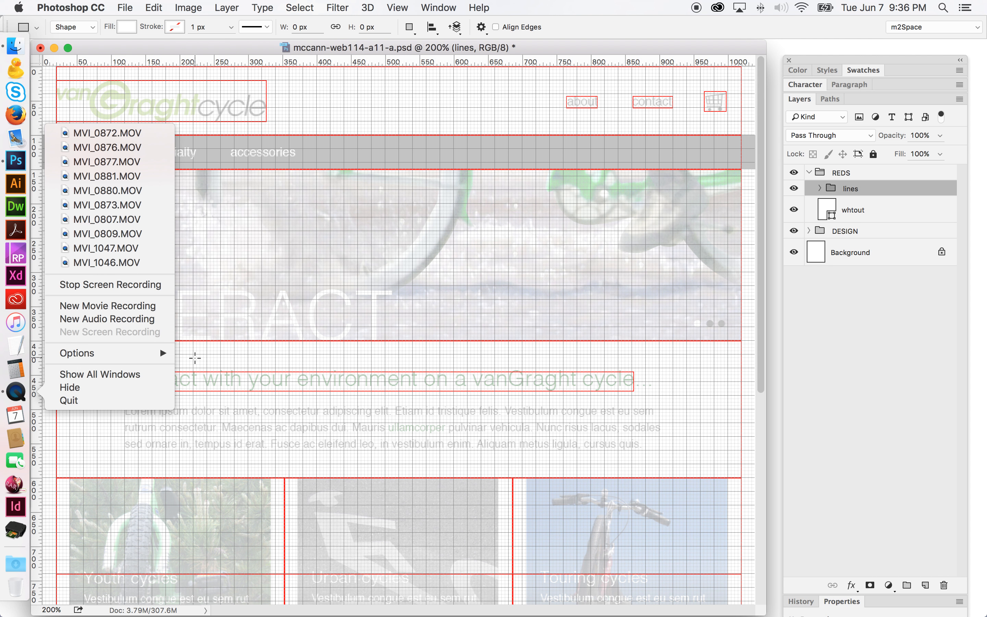